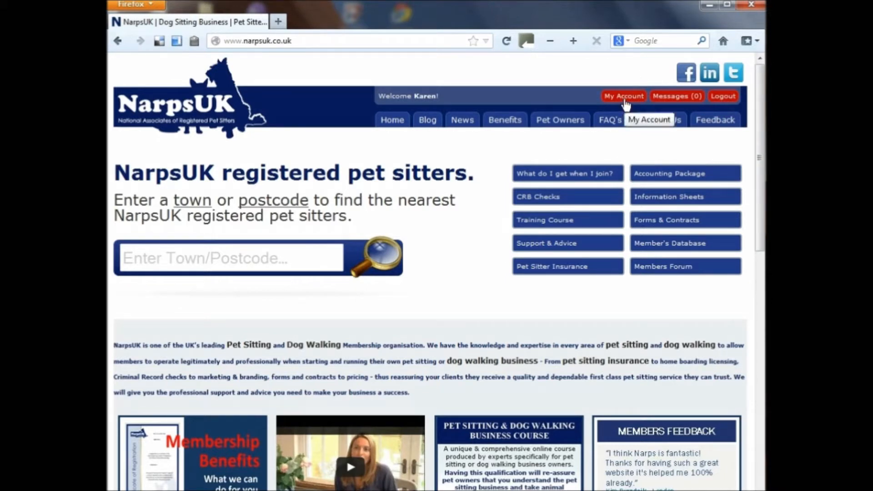
Step: Open the account's pet sitting bookings and go to the client list
{"action": "left_click", "coordinate": [625, 101]}
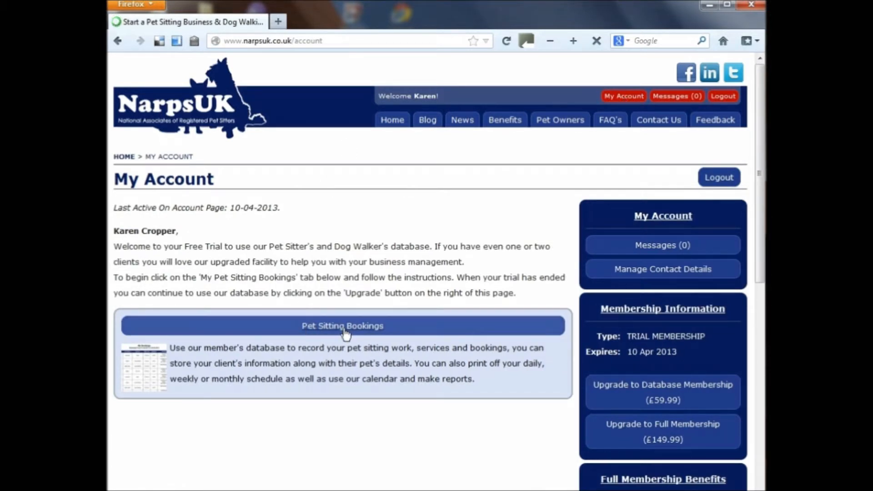
{"action": "left_click", "coordinate": [346, 334]}
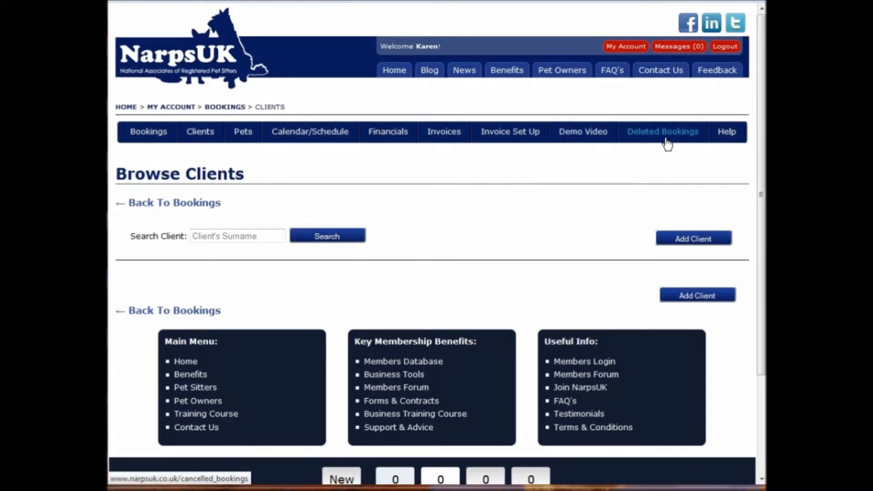
{"action": "left_click", "coordinate": [687, 239]}
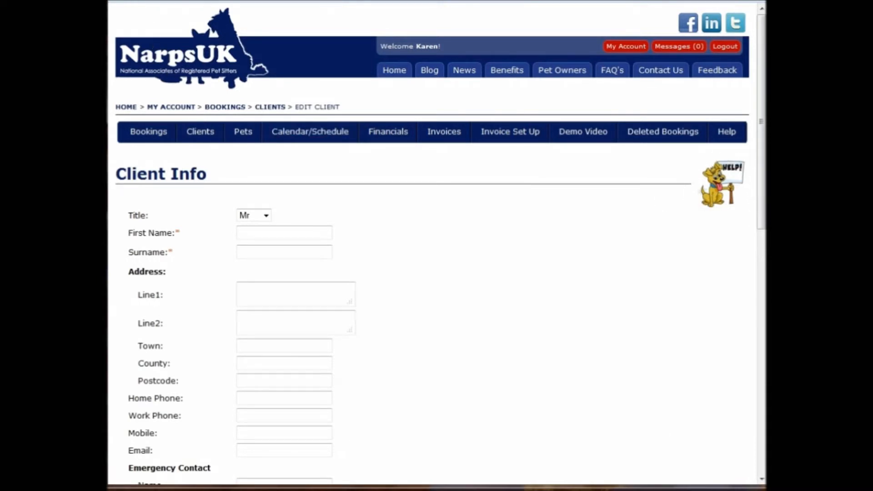
{"action": "left_click", "coordinate": [132, 1]}
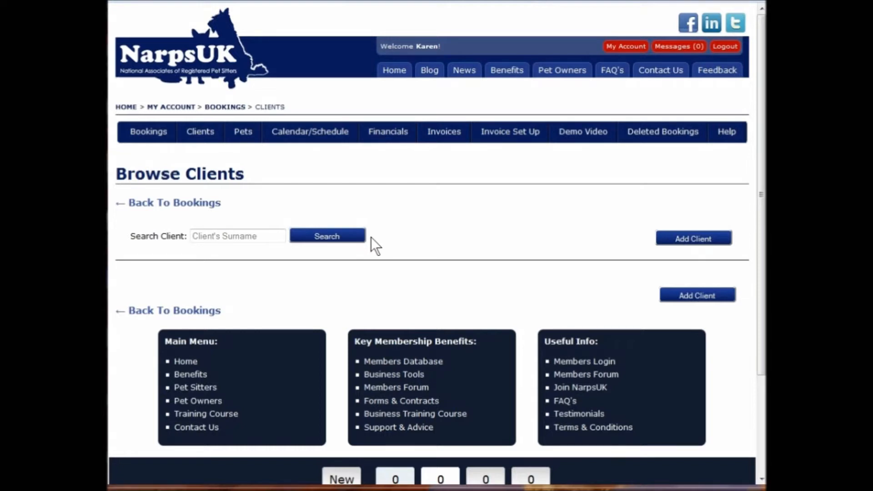
Step: Add a new client with title Mr, name, address, phone numbers, e-mail, emergency contact, vet details and contact-preference notes, and submit to add pets
{"action": "left_click", "coordinate": [690, 243]}
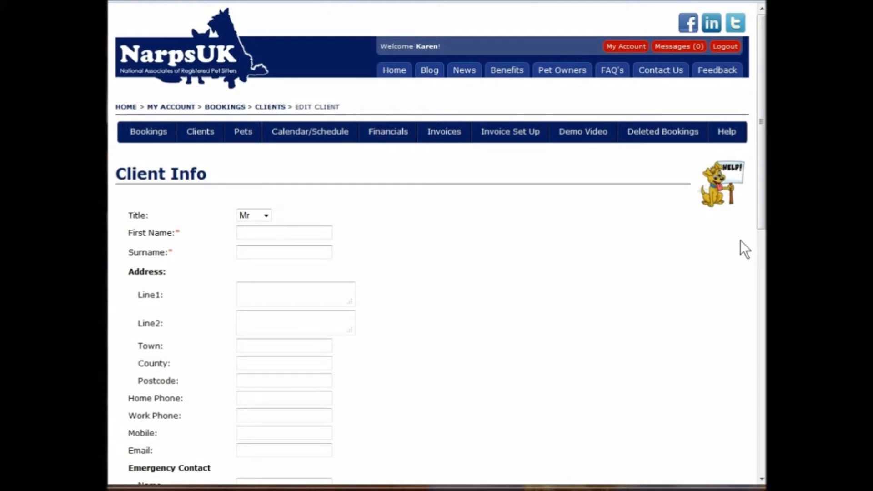
{"action": "left_click_drag", "start_coordinate": [760, 225], "coordinate": [760, 323]}
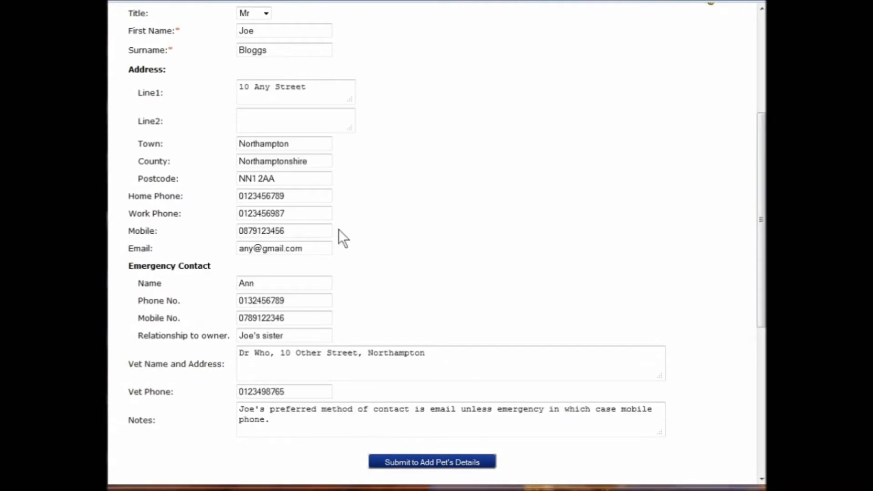
{"action": "left_click", "coordinate": [444, 462]}
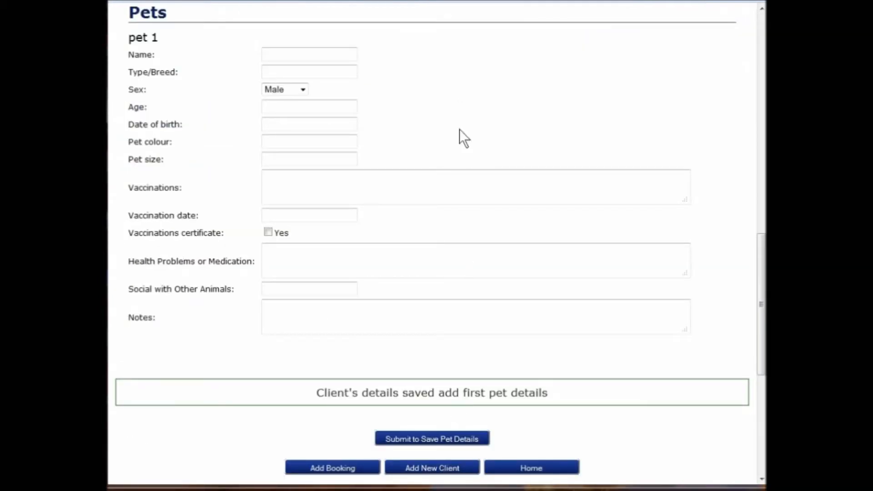
Step: Enter pet 1 as Sky, a large black and white female Sheep Dog aged 3, vaccinated 14 Feb 2012 with certificate, and start another pet
{"action": "left_click_drag", "start_coordinate": [760, 334], "coordinate": [740, 342]}
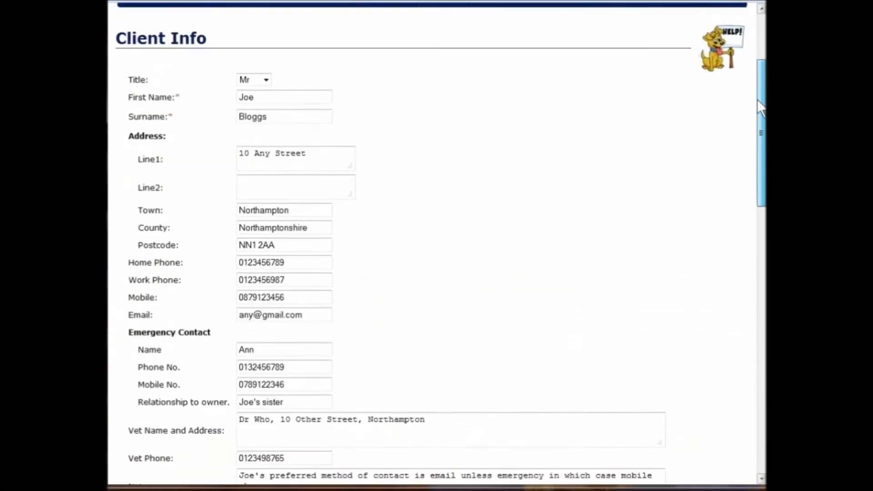
{"action": "scroll", "coordinate": [749, 154], "scroll_direction": "down", "scroll_amount": 5}
{"action": "left_click_drag", "start_coordinate": [750, 153], "coordinate": [744, 236]}
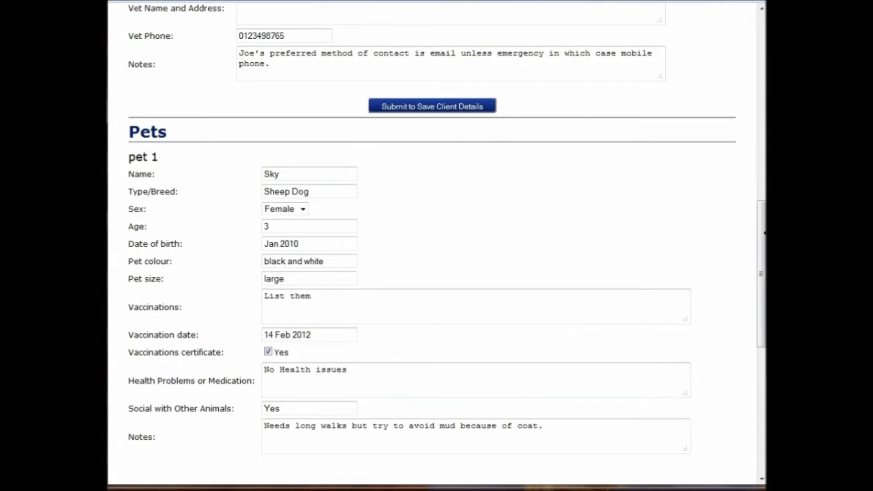
{"action": "left_click_drag", "start_coordinate": [761, 250], "coordinate": [762, 338]}
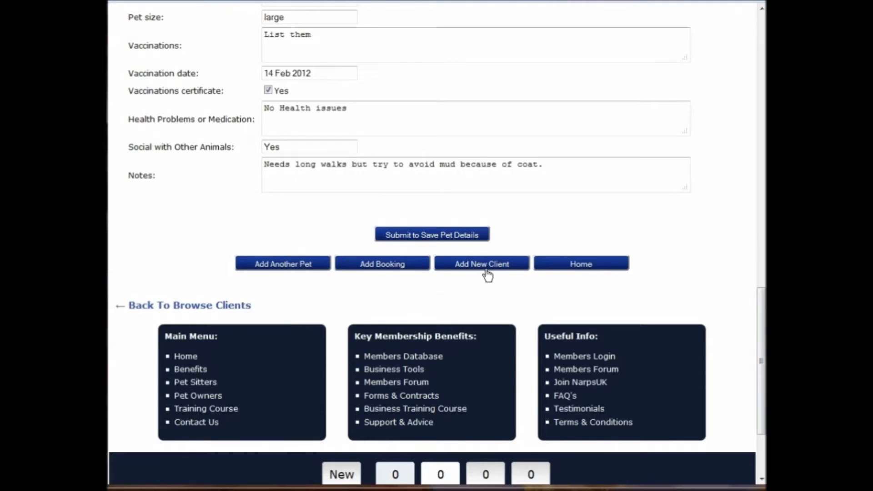
{"action": "left_click", "coordinate": [278, 268]}
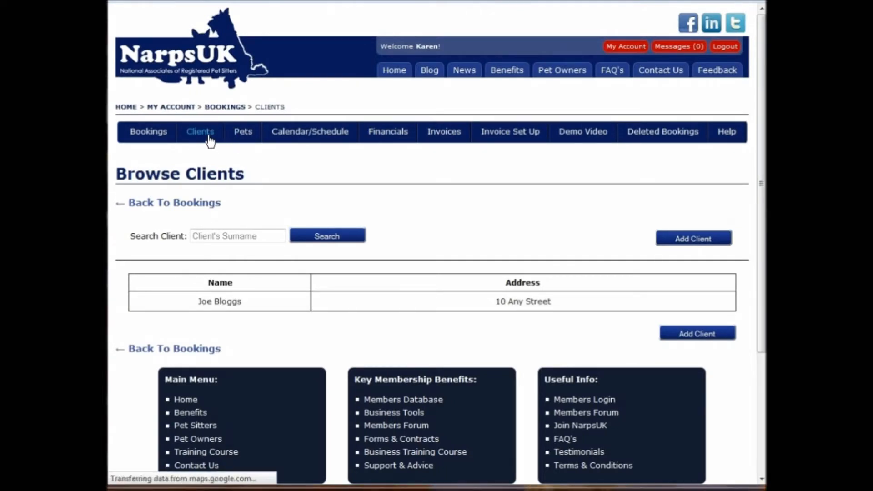
Step: Start a new booking for the newly added client with both pets, Sky and Spot, included
{"action": "left_click", "coordinate": [150, 134]}
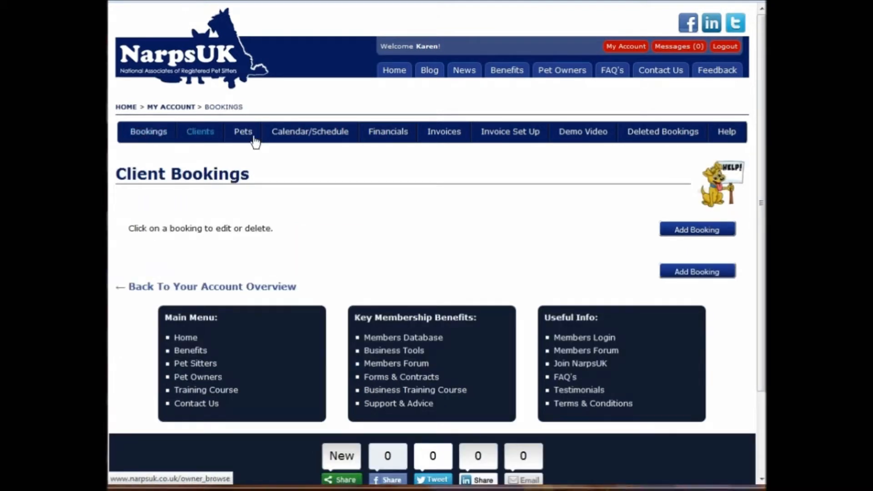
{"action": "left_click", "coordinate": [694, 233]}
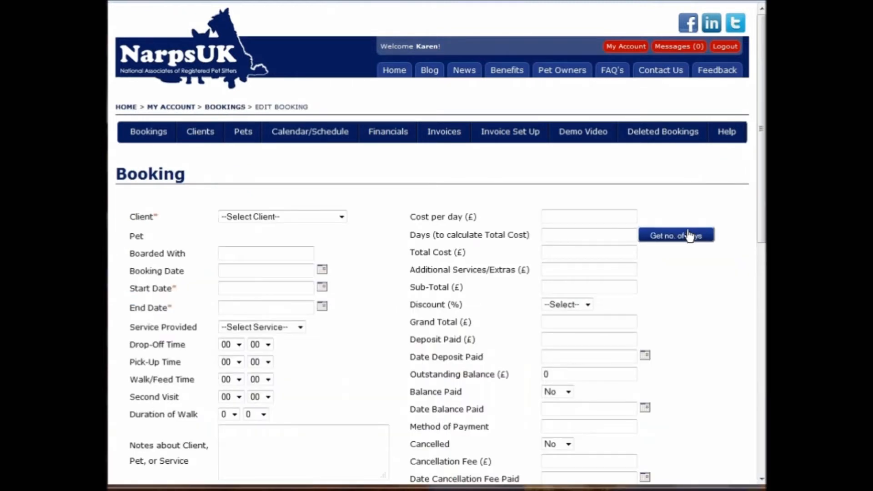
{"action": "left_click_drag", "start_coordinate": [759, 135], "coordinate": [763, 202]}
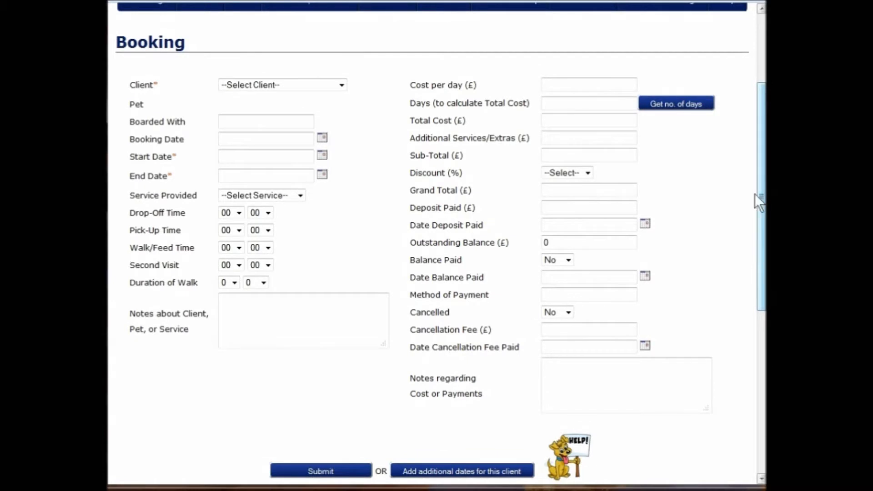
{"action": "left_click", "coordinate": [342, 86]}
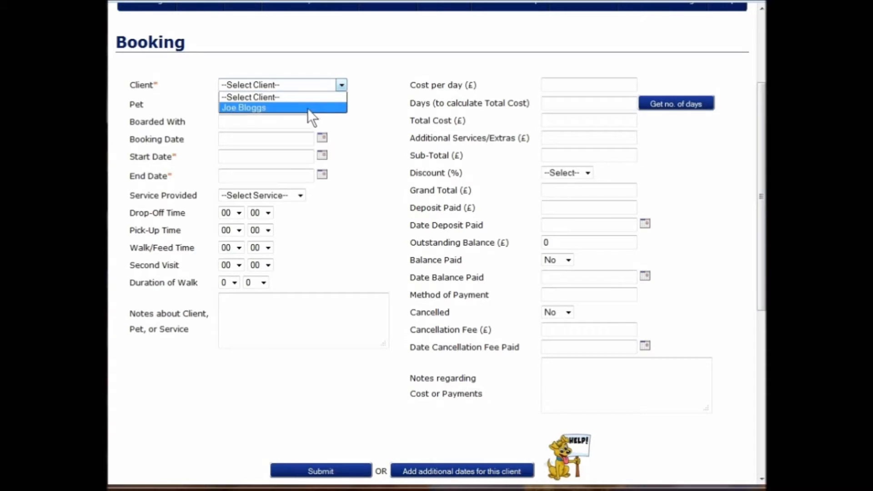
{"action": "left_click", "coordinate": [260, 107]}
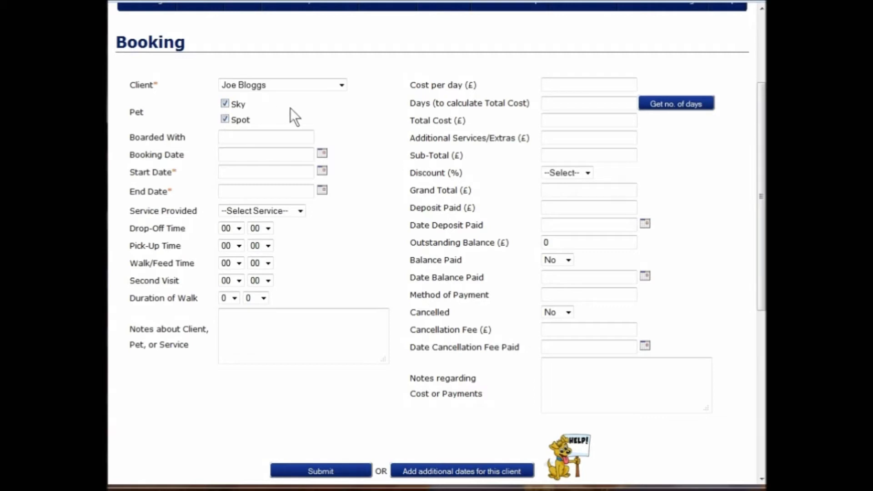
{"action": "left_click", "coordinate": [224, 104]}
Step: Set the service provided to Dog Walking and enter the name of the person the pets are boarded with
{"action": "left_click", "coordinate": [299, 210]}
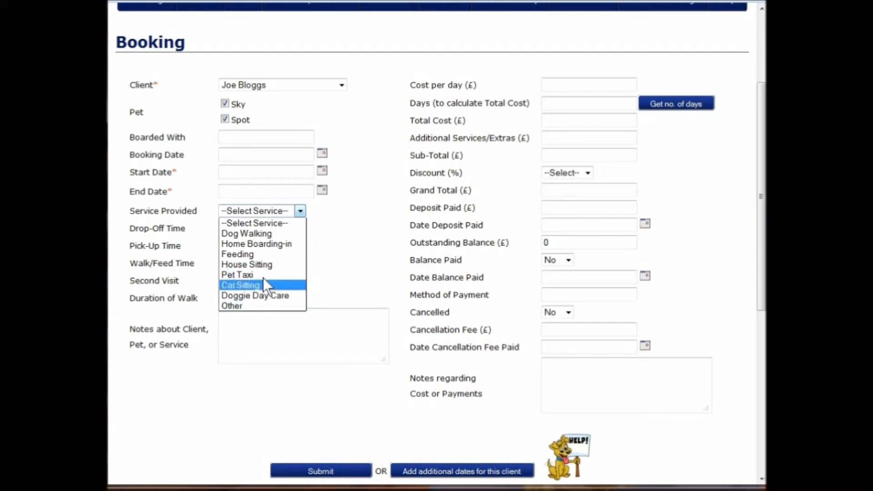
{"action": "left_click", "coordinate": [263, 232]}
{"action": "left_click", "coordinate": [279, 136]}
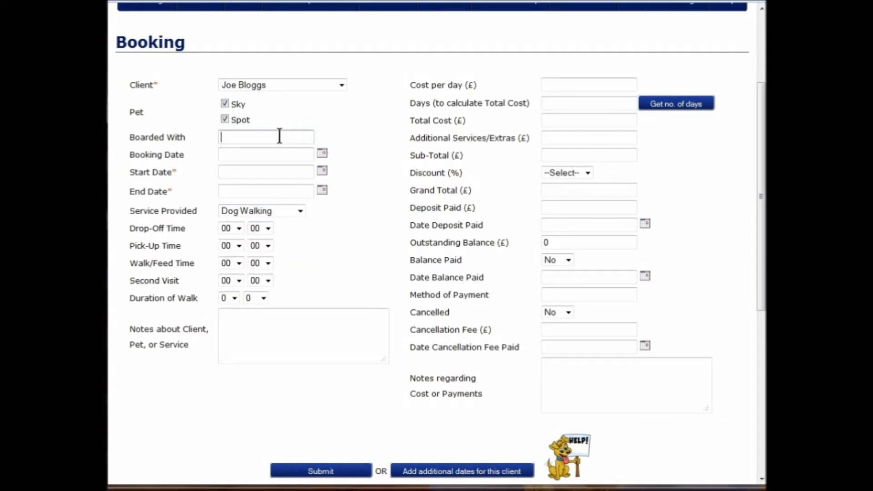
{"action": "type", "text": "Dave"}
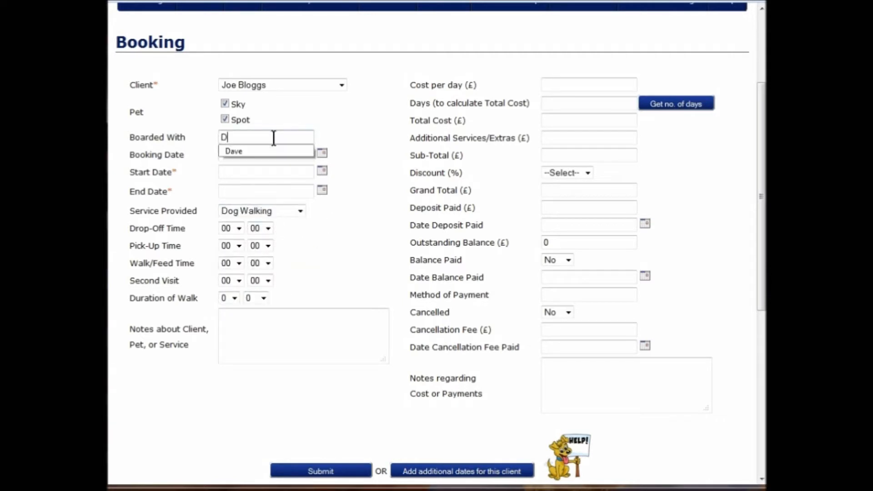
{"action": "left_click", "coordinate": [242, 151]}
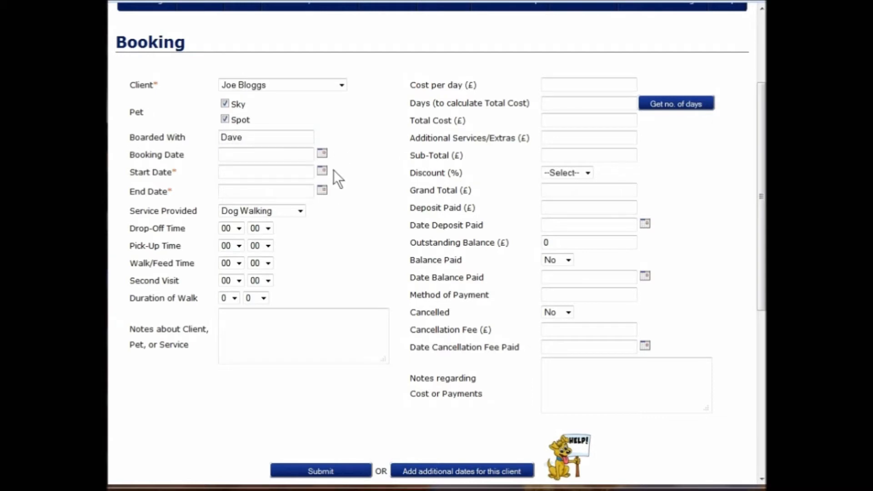
Step: Set booking date 08-Apr-2013, start 06-May-2013, end 10-May-2013, drop-off 11:00, pick-up 17:00, walk/feed 11:00, second visit 16:00 and a one-hour walk
{"action": "left_click", "coordinate": [322, 156]}
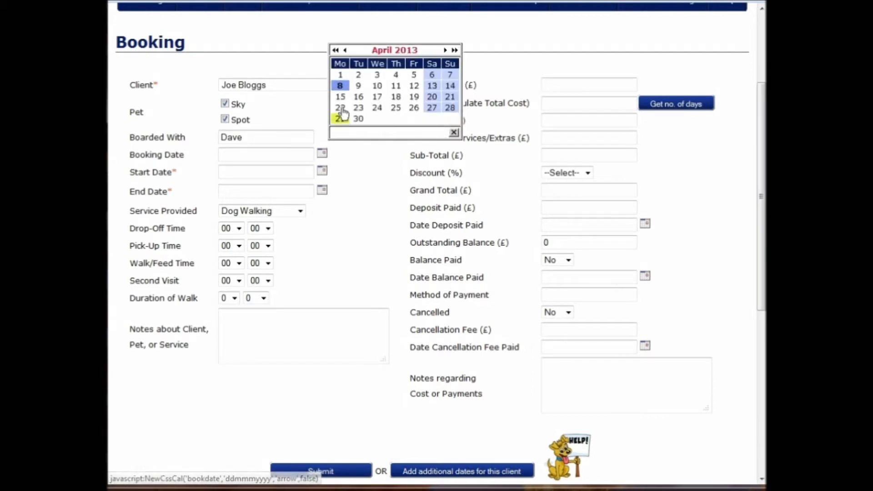
{"action": "left_click", "coordinate": [341, 87]}
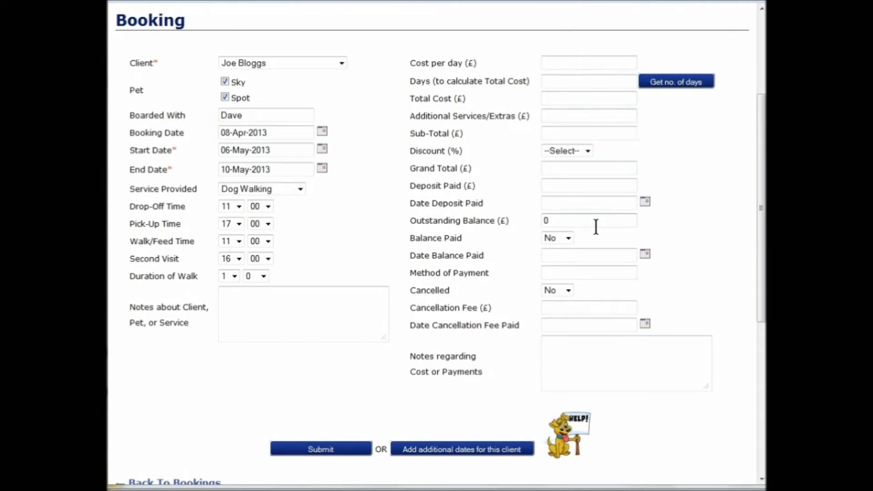
Step: Set the booking's cost per day to £35.00 and calculate the number of days for the total cost
{"action": "left_click", "coordinate": [555, 62]}
{"action": "type", "text": "35"}
{"action": "left_click", "coordinate": [557, 77]}
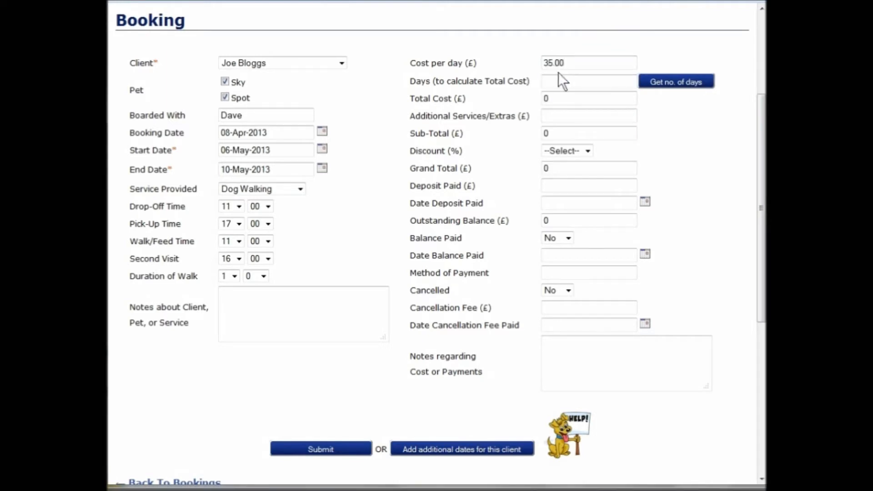
{"action": "left_click", "coordinate": [675, 82]}
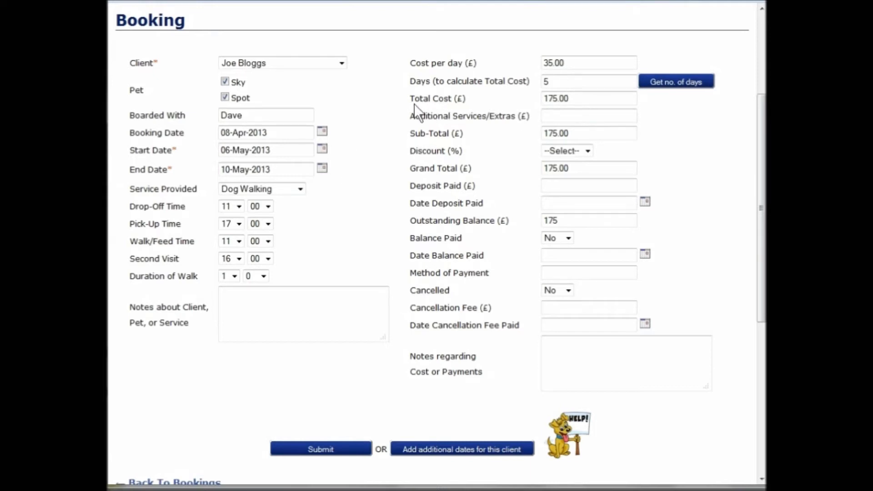
Step: Add £25.00 of additional services/extras to the booking
{"action": "left_click", "coordinate": [578, 100]}
{"action": "left_click", "coordinate": [565, 116]}
{"action": "type", "text": "25"}
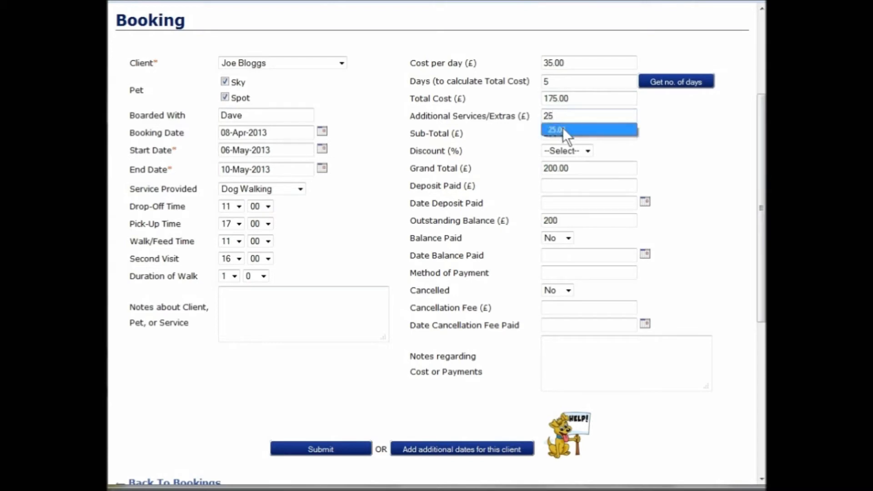
{"action": "left_click", "coordinate": [563, 128]}
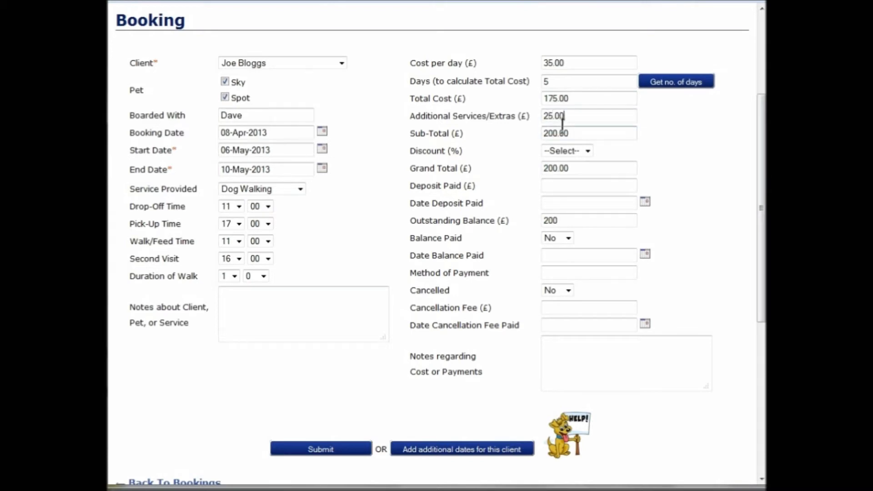
Step: Apply a 5% discount to the booking's sub-total
{"action": "left_click", "coordinate": [296, 314]}
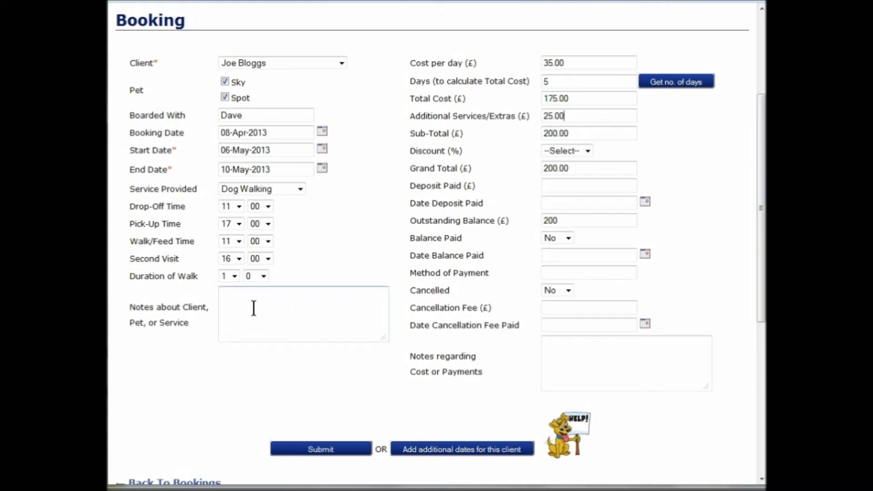
{"action": "left_click", "coordinate": [571, 133]}
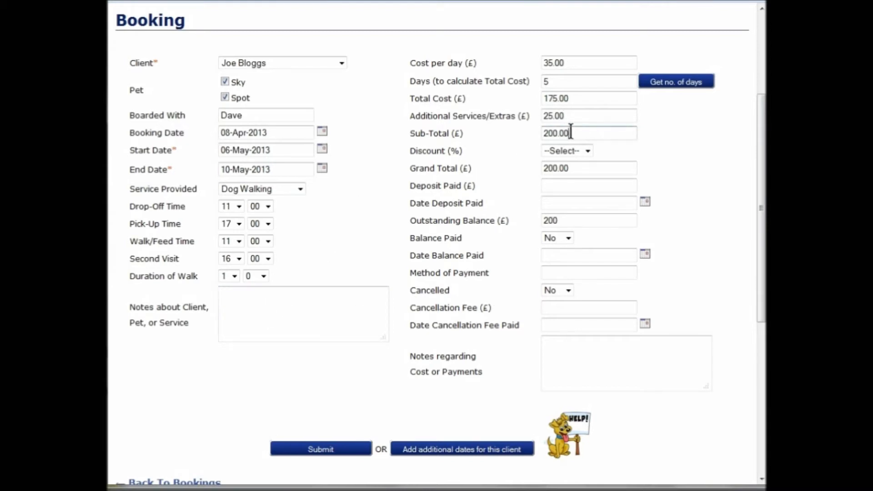
{"action": "left_click", "coordinate": [588, 151]}
{"action": "left_click_drag", "start_coordinate": [588, 178], "coordinate": [574, 195]}
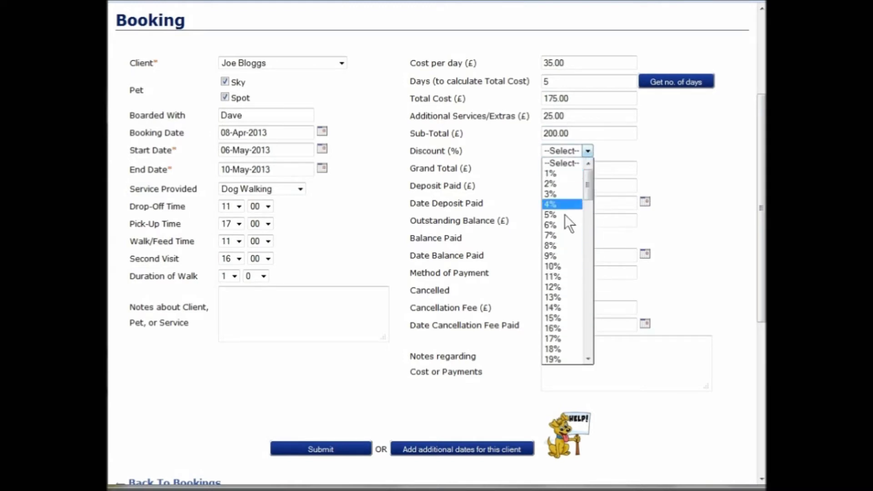
{"action": "left_click", "coordinate": [562, 214]}
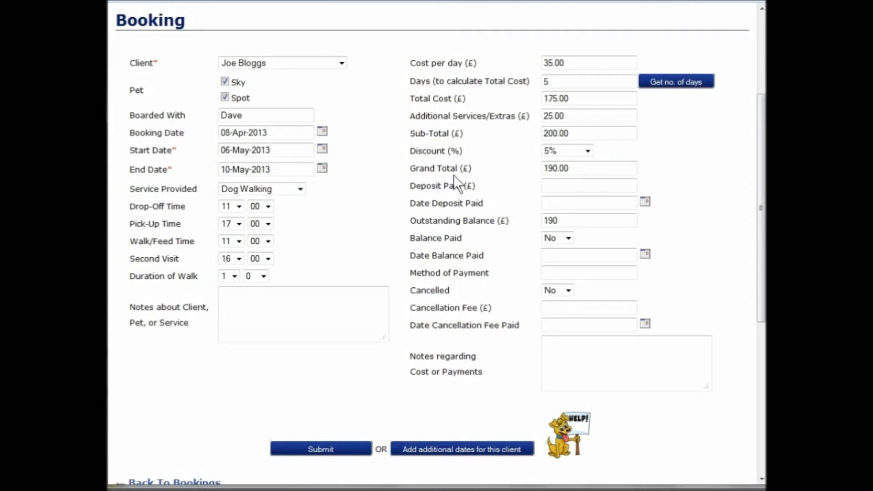
Step: Record a deposit of £50.00 for the booking, paid on 08-Apr-2013
{"action": "left_click", "coordinate": [576, 169]}
{"action": "left_click", "coordinate": [565, 187]}
{"action": "type", "text": "50"}
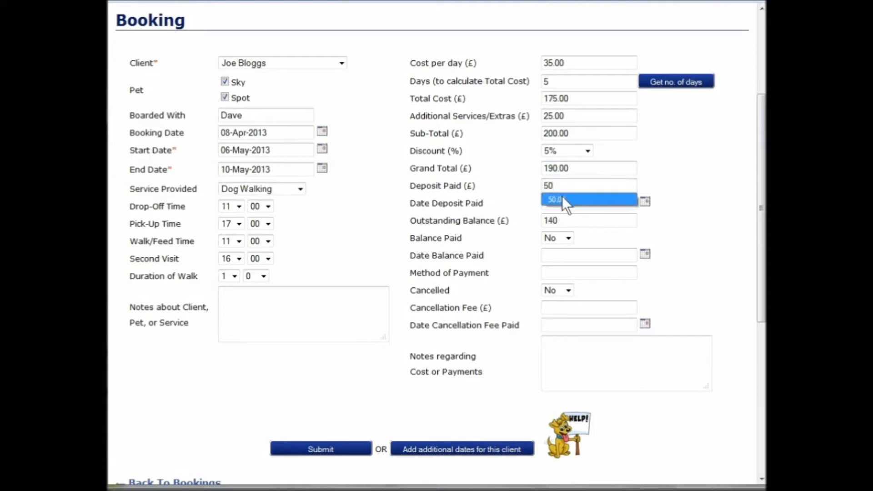
{"action": "left_click", "coordinate": [562, 196]}
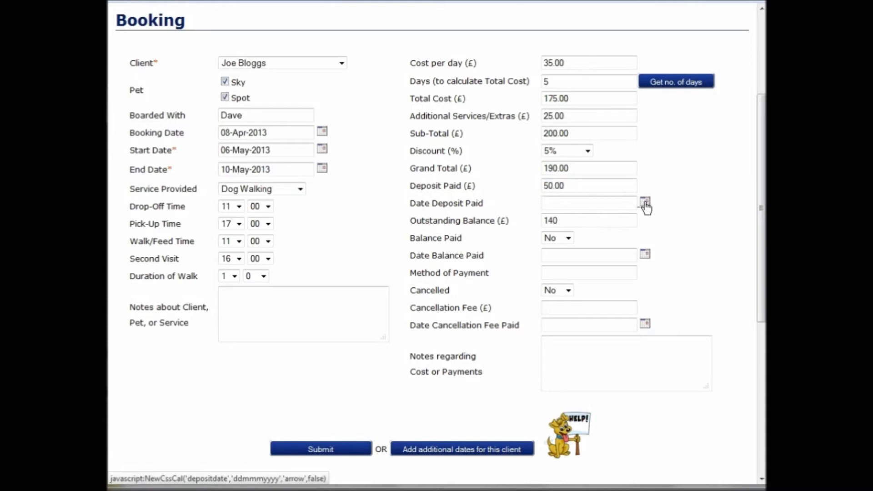
{"action": "left_click", "coordinate": [646, 203]}
{"action": "left_click", "coordinate": [660, 134]}
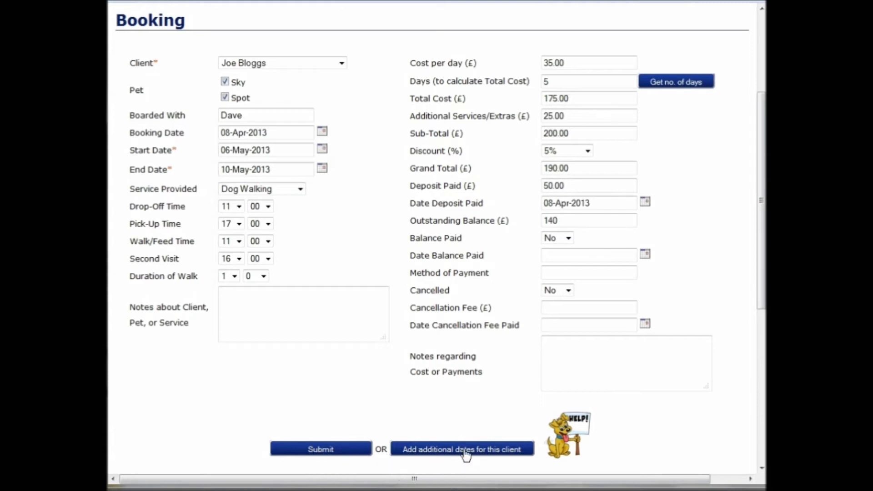
Step: Submit the completed booking and open the calendar/schedule of bookings
{"action": "left_click", "coordinate": [333, 450]}
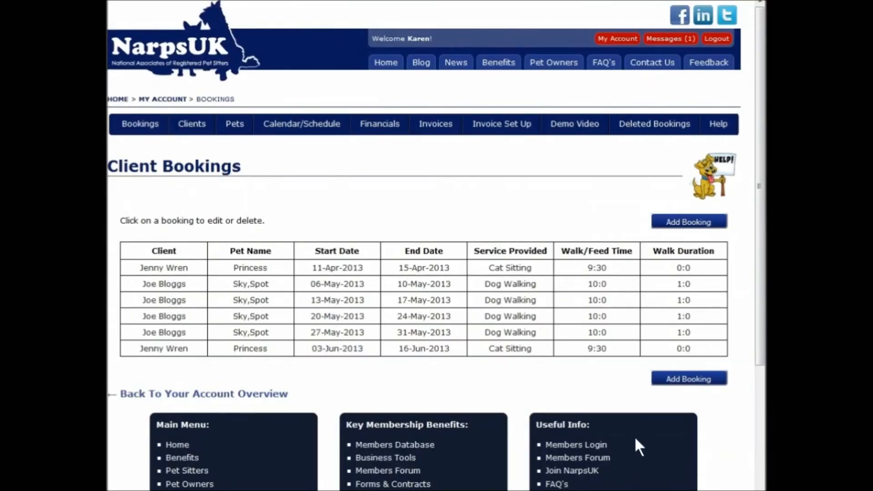
{"action": "left_click", "coordinate": [280, 125]}
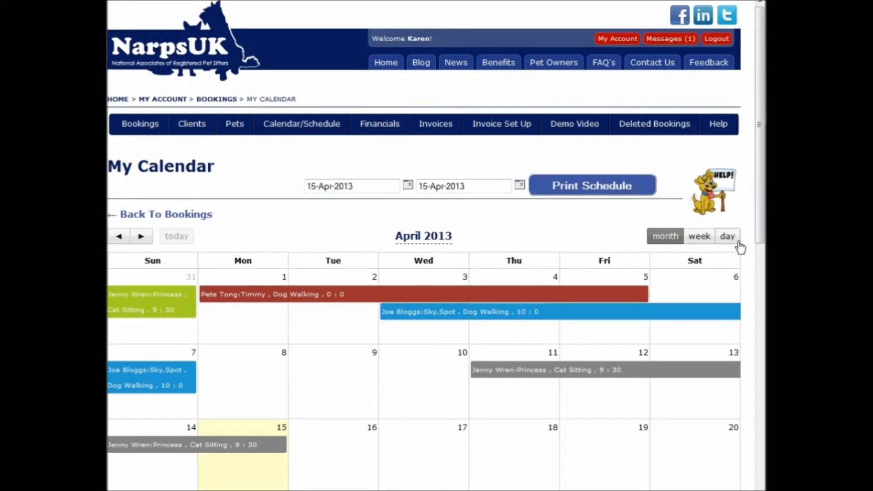
Step: Look at the details of the cat sitting event starting 11 April on the calendar, leaving it unedited
{"action": "left_click_drag", "start_coordinate": [758, 195], "coordinate": [754, 266]}
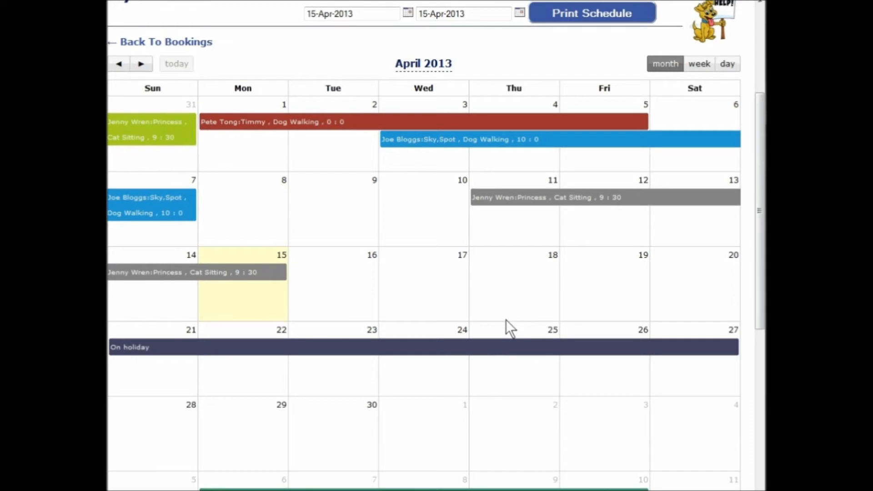
{"action": "left_click", "coordinate": [506, 197]}
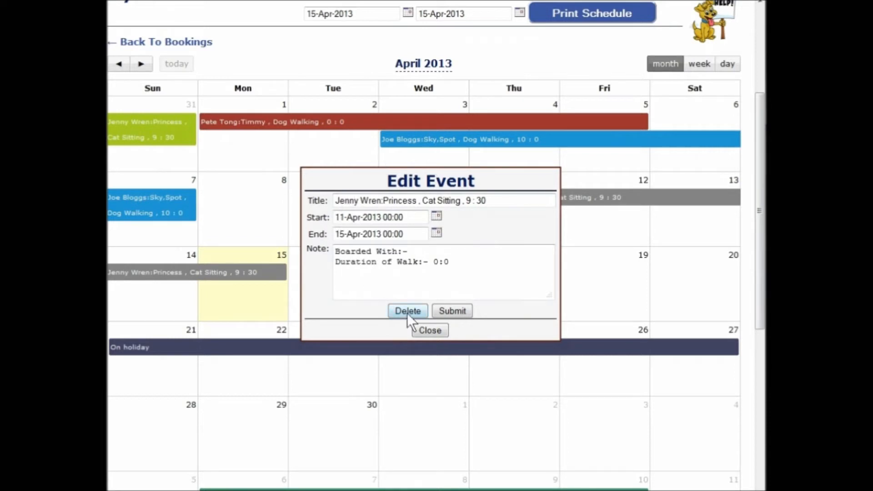
{"action": "left_click", "coordinate": [439, 333]}
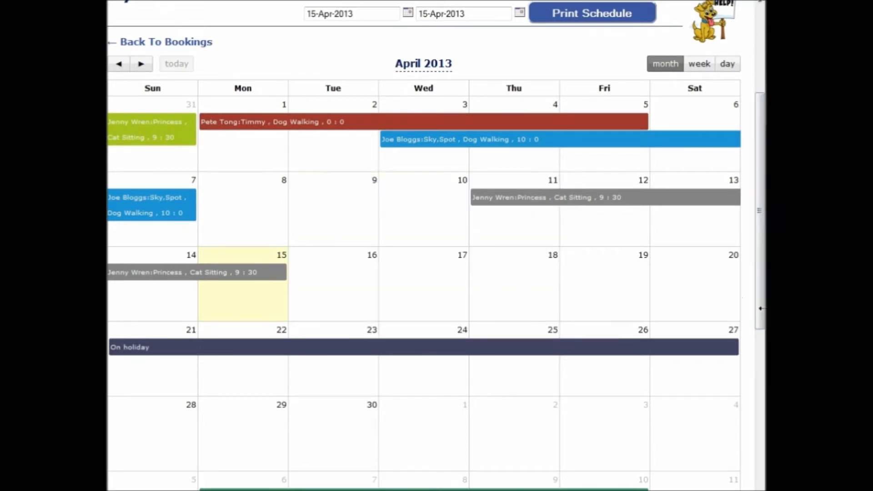
Step: Open the cat sitting booking for Princess starting 11-Apr-2013 from the client bookings for editing
{"action": "scroll", "coordinate": [740, 234], "scroll_direction": "up", "scroll_amount": 4}
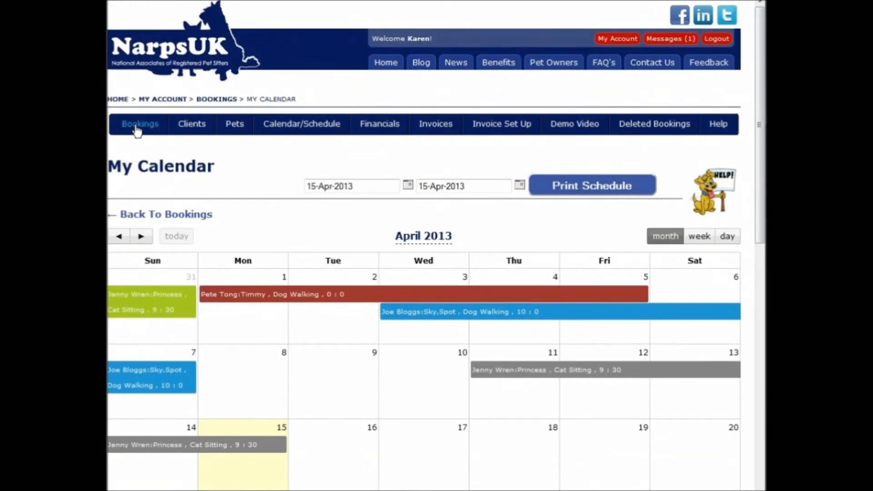
{"action": "left_click", "coordinate": [137, 131]}
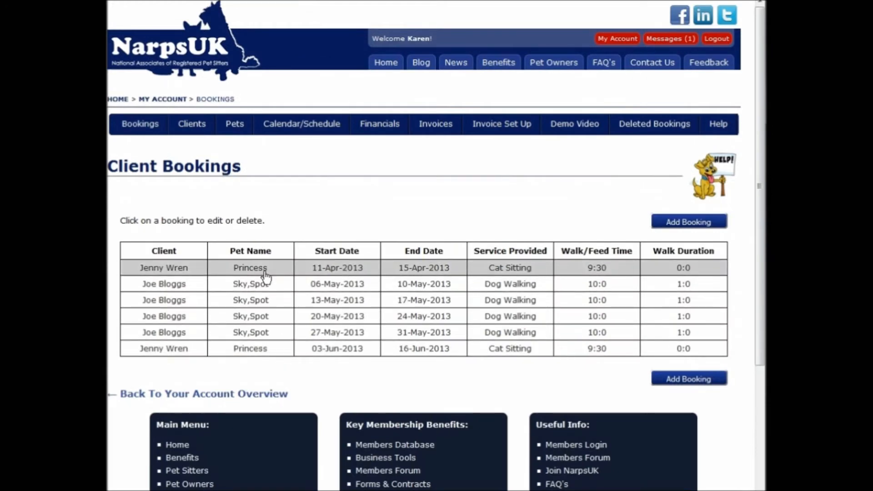
{"action": "left_click", "coordinate": [266, 272]}
{"action": "scroll", "coordinate": [331, 375], "scroll_direction": "down", "scroll_amount": 3}
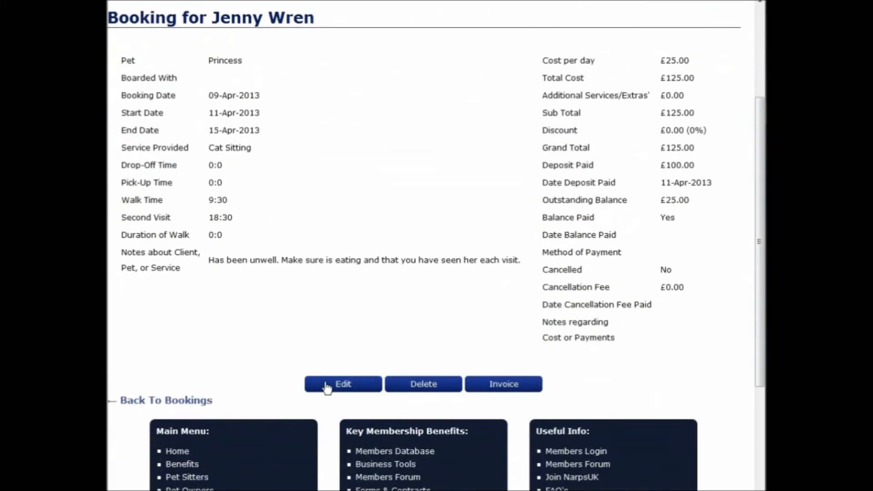
{"action": "left_click", "coordinate": [329, 385]}
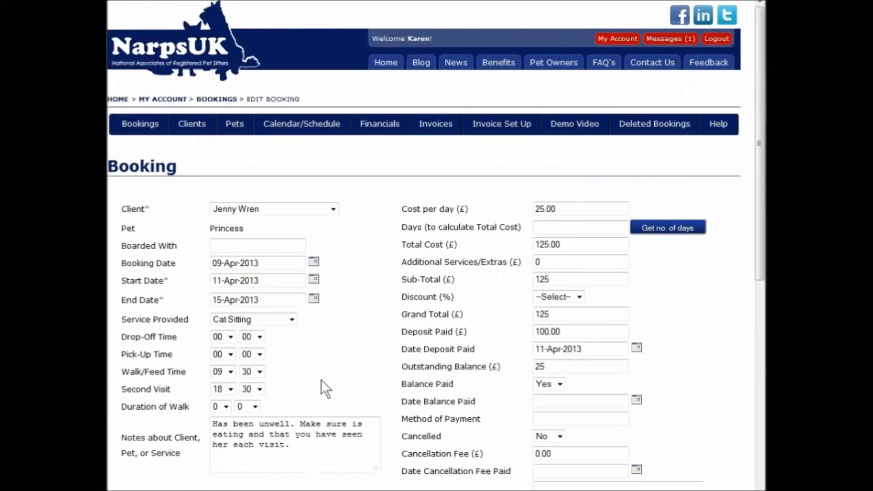
Step: Set the booking's end date to 16-Apr-2013, recalculate the number of days and update the booking
{"action": "left_click", "coordinate": [314, 298]}
{"action": "left_click", "coordinate": [352, 238]}
{"action": "left_click", "coordinate": [688, 229]}
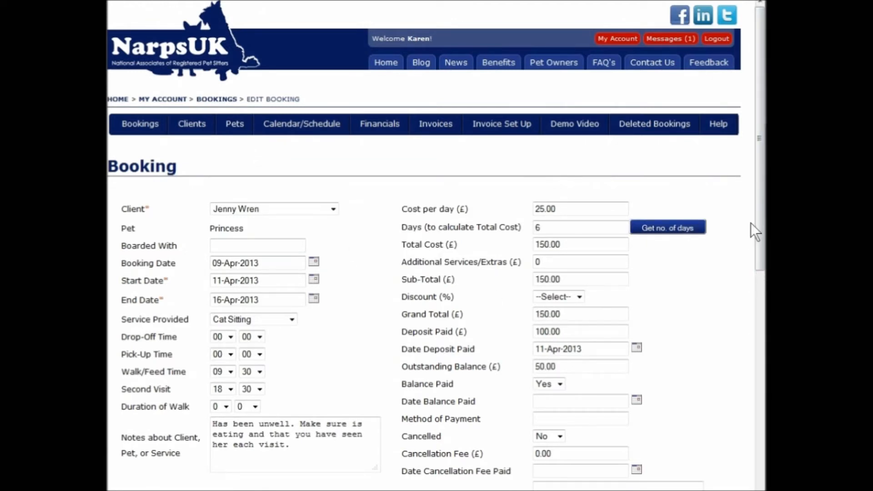
{"action": "left_click_drag", "start_coordinate": [763, 228], "coordinate": [758, 359]}
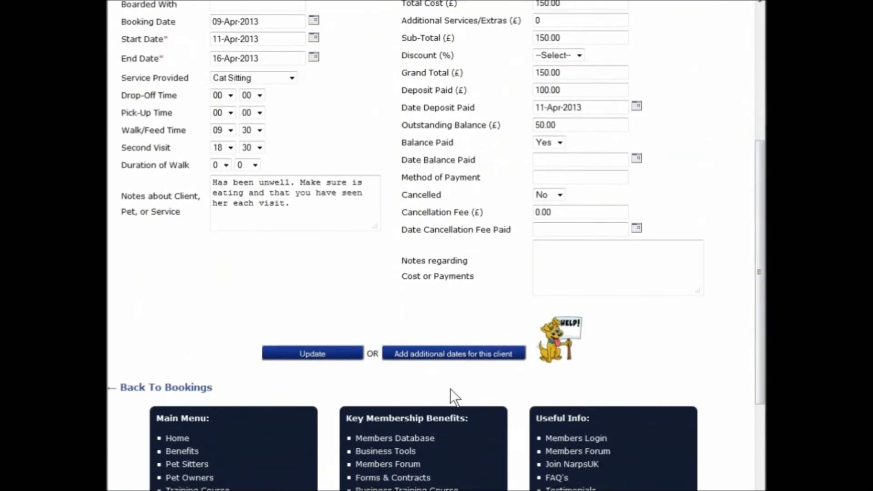
{"action": "left_click", "coordinate": [321, 358]}
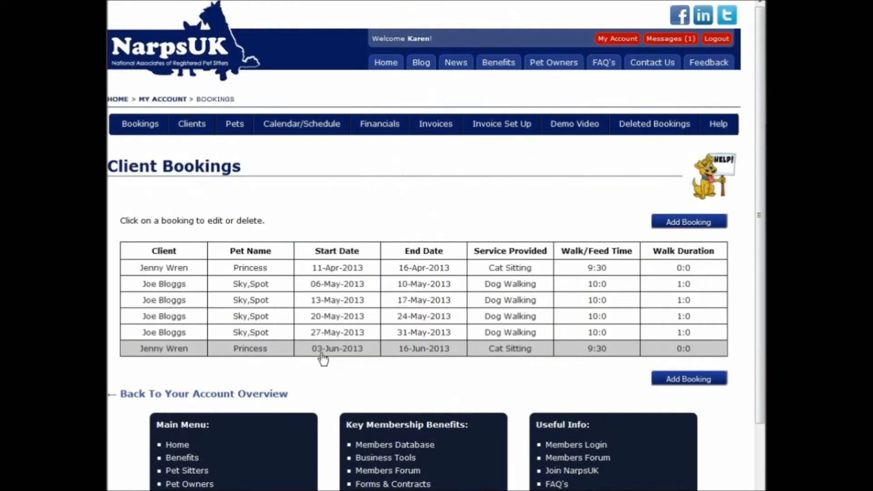
Step: Return to the calendar and check the event details of the extended cat sitting booking for Princess
{"action": "left_click", "coordinate": [275, 123]}
{"action": "left_click_drag", "start_coordinate": [761, 147], "coordinate": [762, 236]}
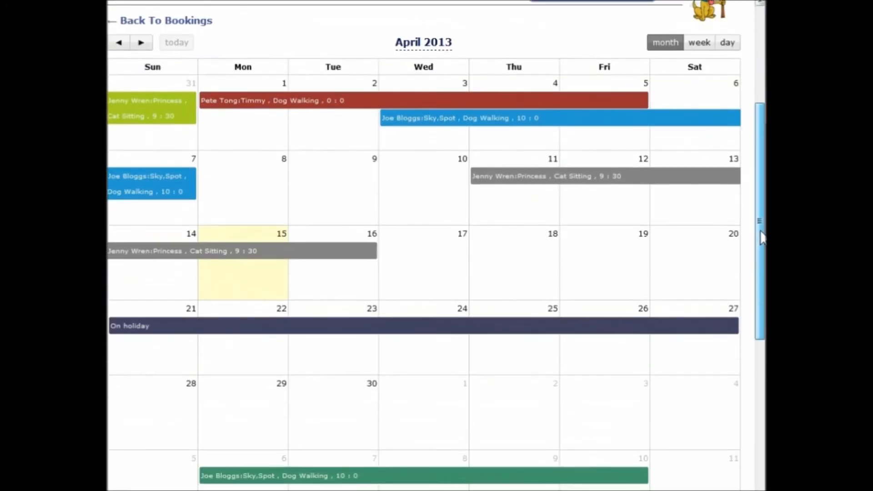
{"action": "left_click", "coordinate": [241, 252]}
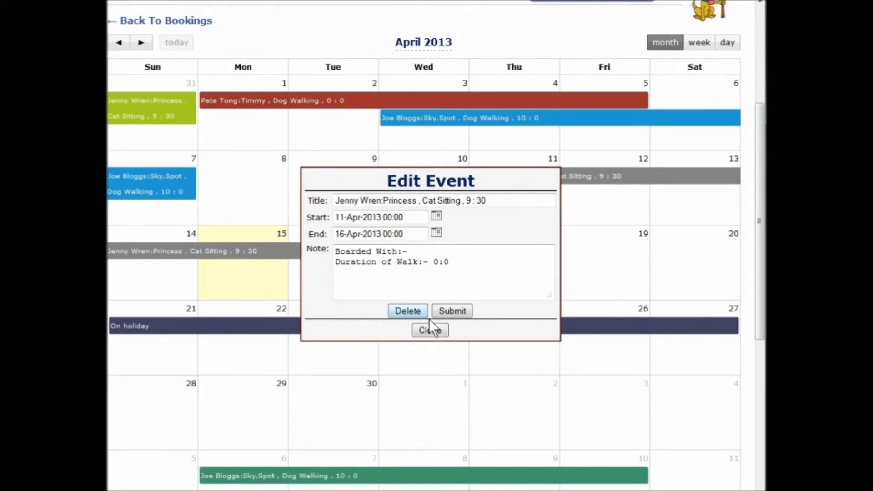
{"action": "left_click", "coordinate": [430, 330]}
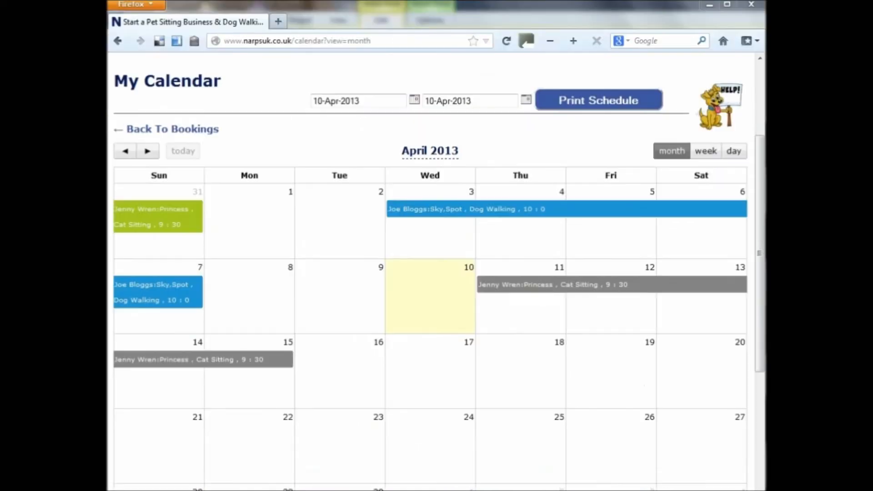
Step: Start a new calendar event on 21 April 2013 with the title "On holiday"
{"action": "left_click", "coordinate": [144, 434]}
{"action": "left_click", "coordinate": [361, 260]}
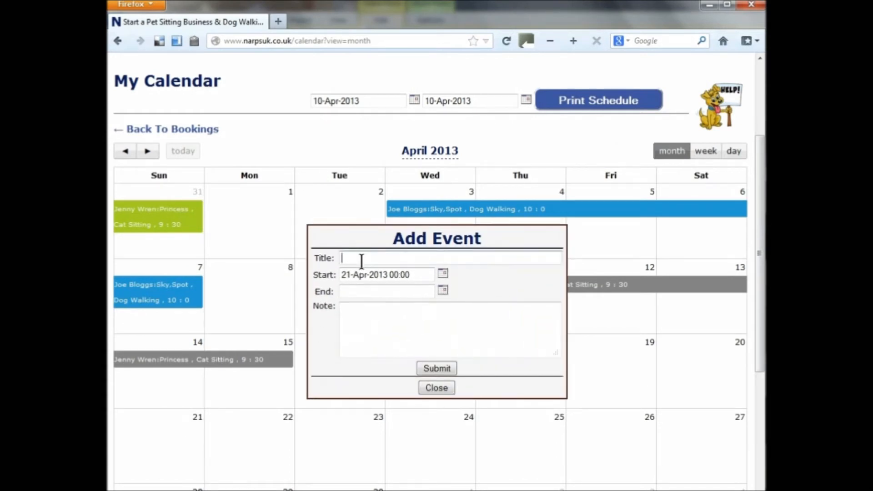
{"action": "type", "text": "On h"}
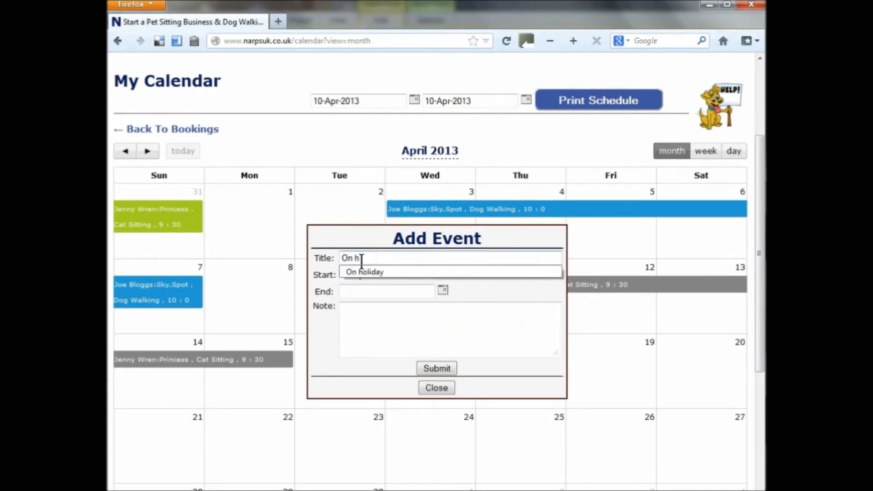
{"action": "type", "text": "oliday"}
{"action": "left_click", "coordinate": [372, 273]}
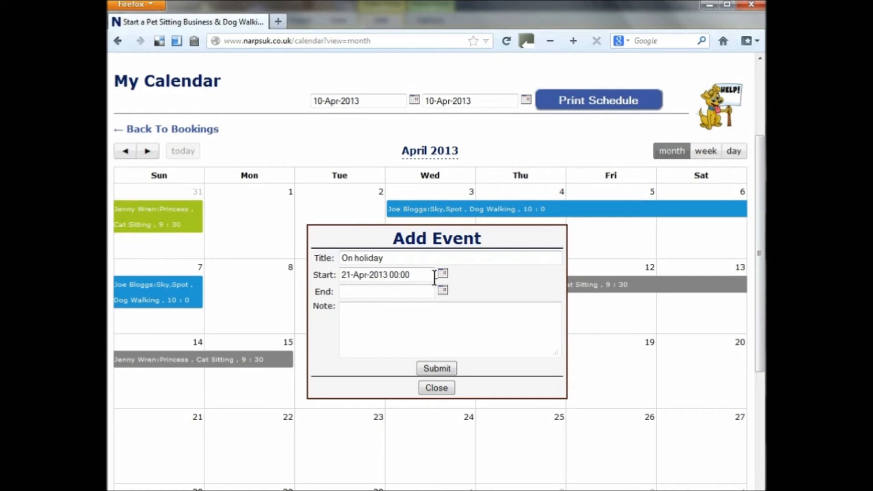
Step: Set the event's end date to 27-Apr-2013, add the note "No appointments" and submit the event
{"action": "left_click", "coordinate": [442, 291]}
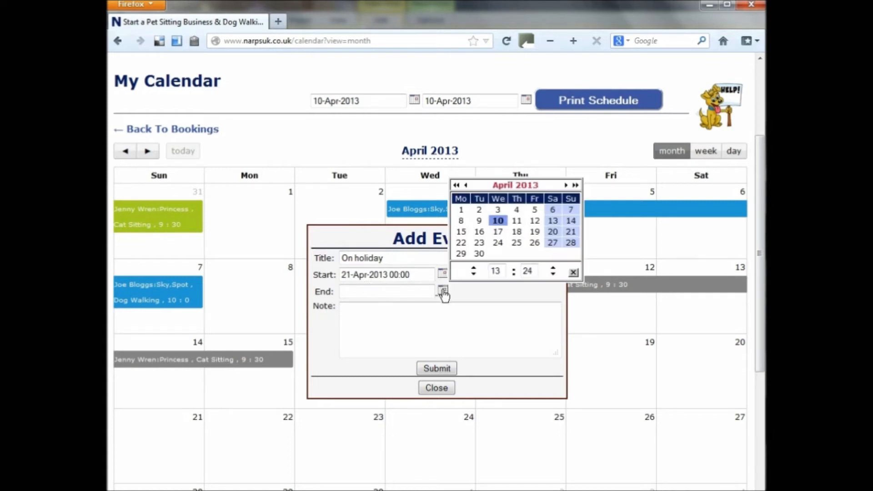
{"action": "left_click", "coordinate": [552, 242]}
{"action": "left_click", "coordinate": [451, 314]}
{"action": "type", "text": "No appointments"}
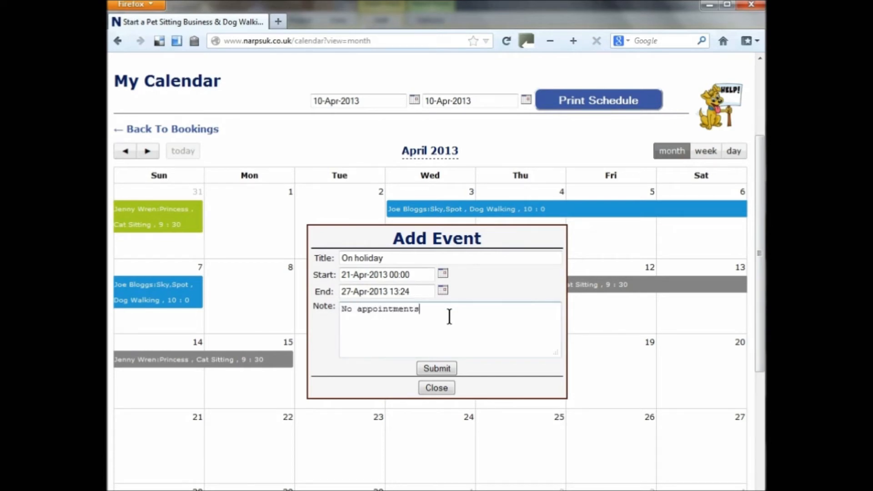
{"action": "left_click", "coordinate": [443, 369]}
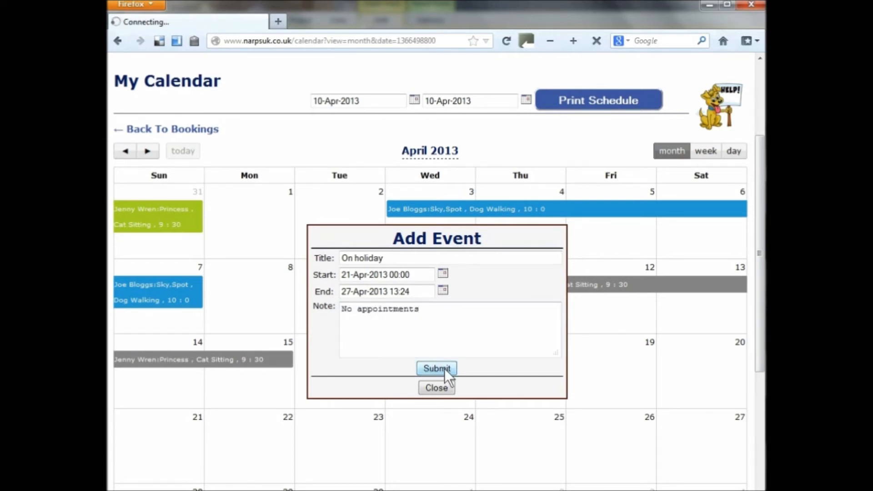
Step: Review the saved details of the "On holiday" event in the calendar
{"action": "left_click_drag", "start_coordinate": [754, 257], "coordinate": [754, 353]}
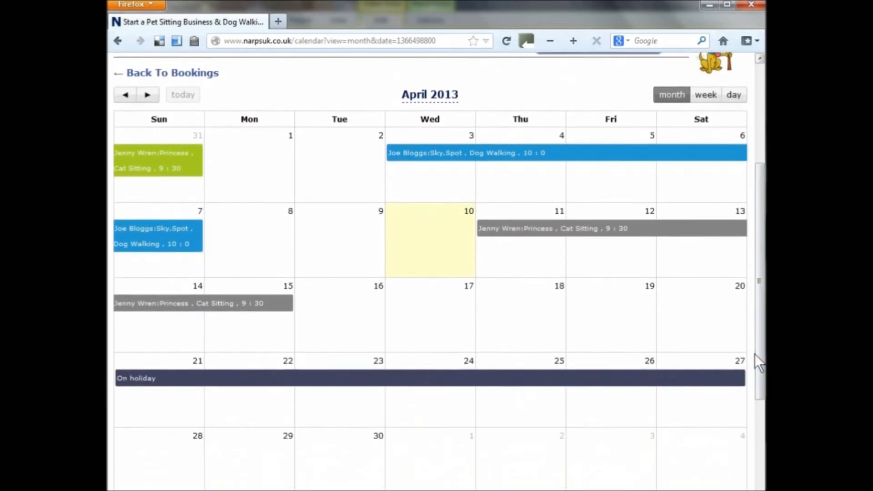
{"action": "left_click", "coordinate": [139, 382]}
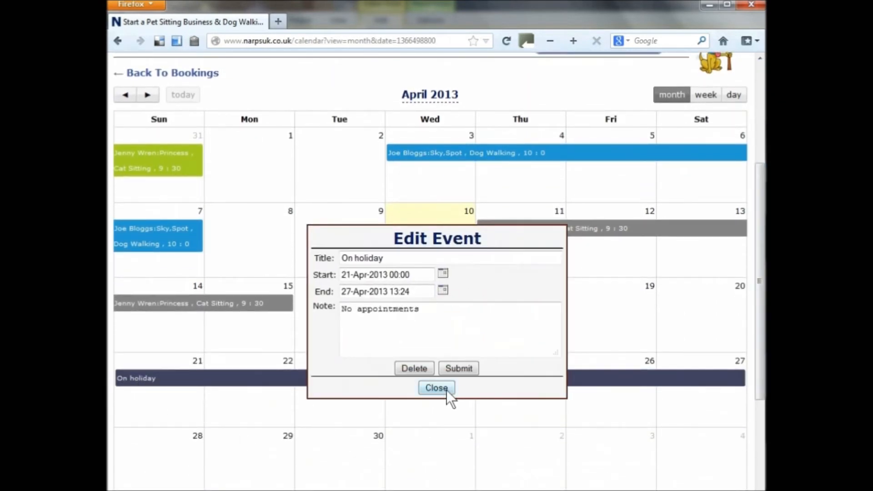
{"action": "left_click", "coordinate": [436, 388]}
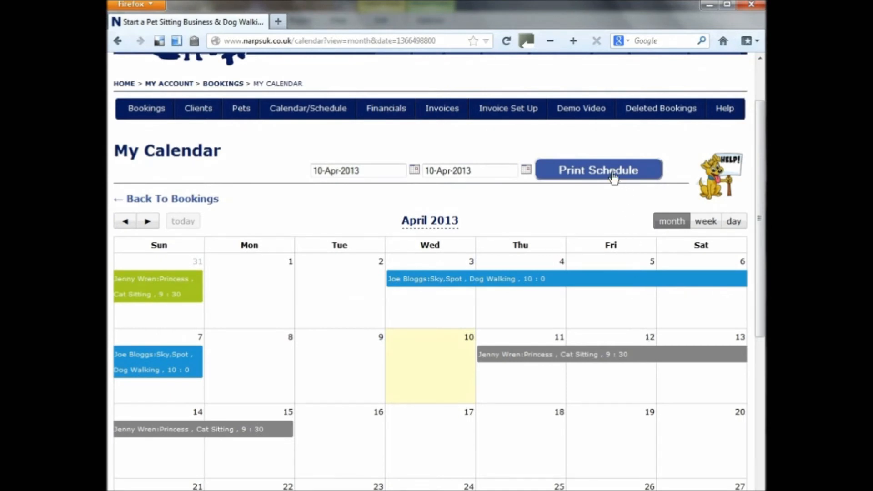
Step: Generate a printable schedule of bookings from 01-Apr-2013 to 30-Apr-2013
{"action": "left_click", "coordinate": [415, 172]}
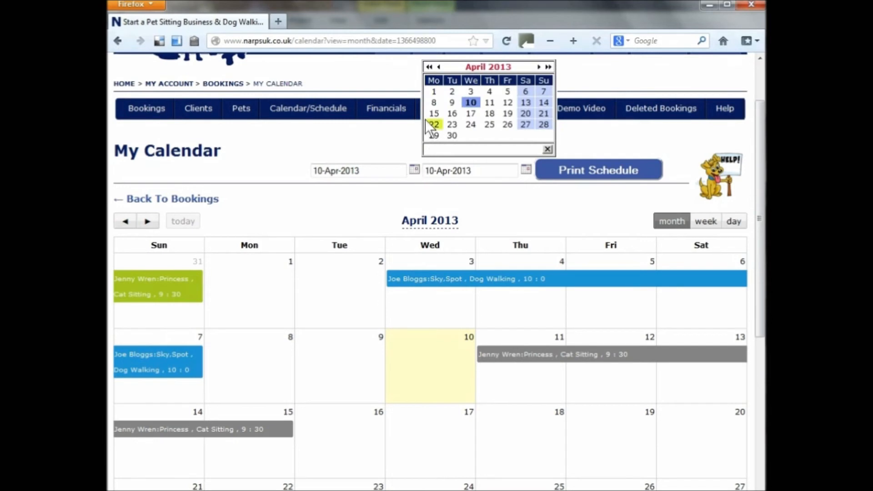
{"action": "left_click", "coordinate": [438, 93]}
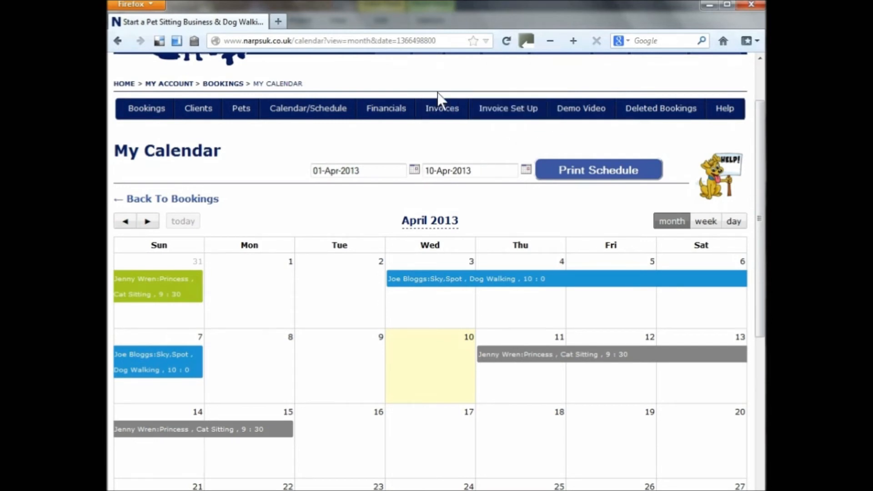
{"action": "left_click", "coordinate": [526, 170]}
{"action": "left_click", "coordinate": [561, 133]}
{"action": "left_click", "coordinate": [567, 177]}
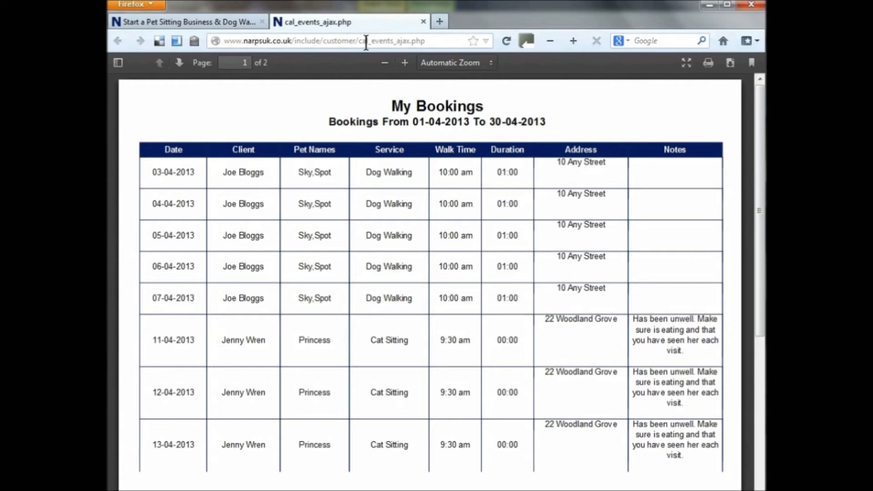
Step: Bring up the print options for the bookings schedule, dismiss them and return to the calendar page
{"action": "left_click", "coordinate": [146, 3]}
{"action": "left_click", "coordinate": [152, 116]}
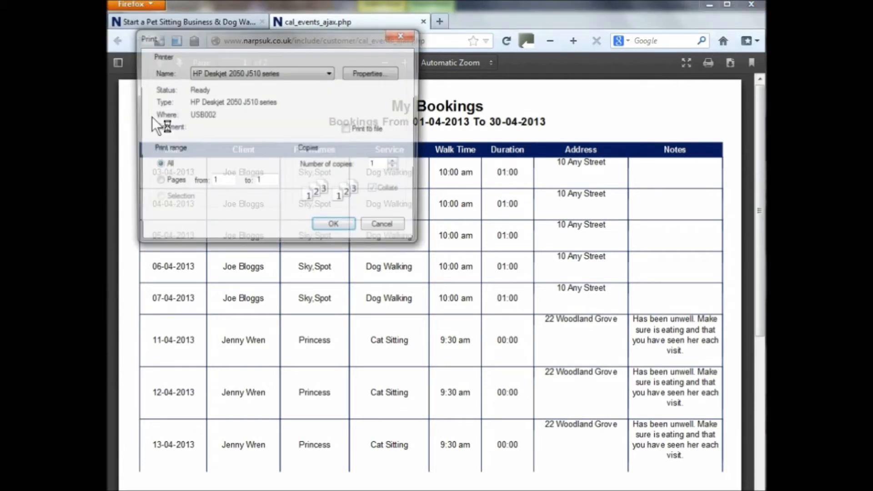
{"action": "left_click", "coordinate": [378, 227]}
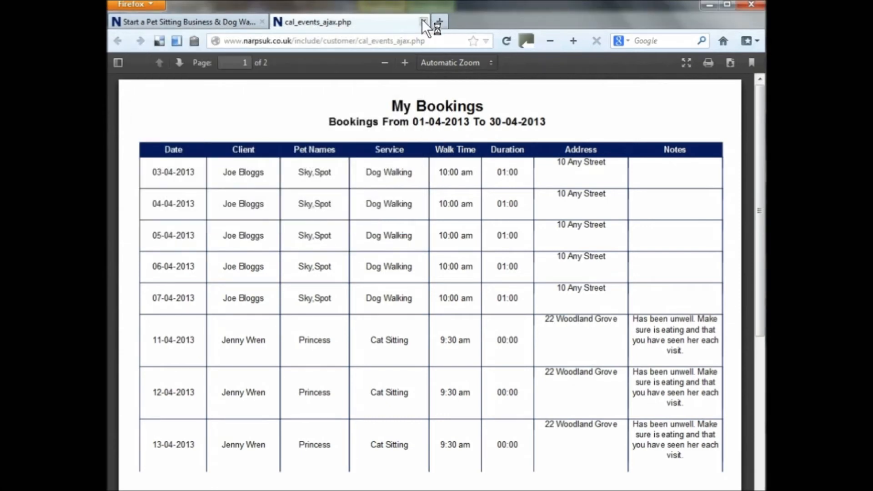
{"action": "left_click", "coordinate": [236, 21]}
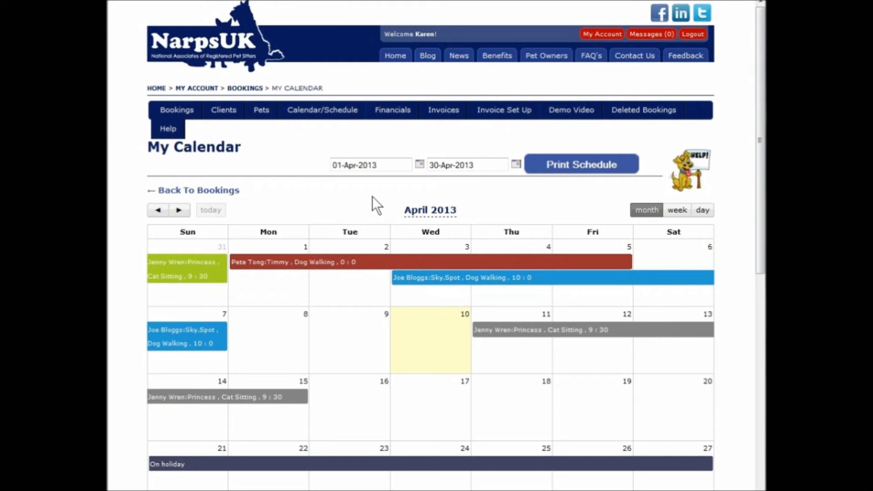
Step: Open the financial summary and filter it from 01-Mar-2013 to 31-Mar-2013
{"action": "left_click", "coordinate": [398, 116]}
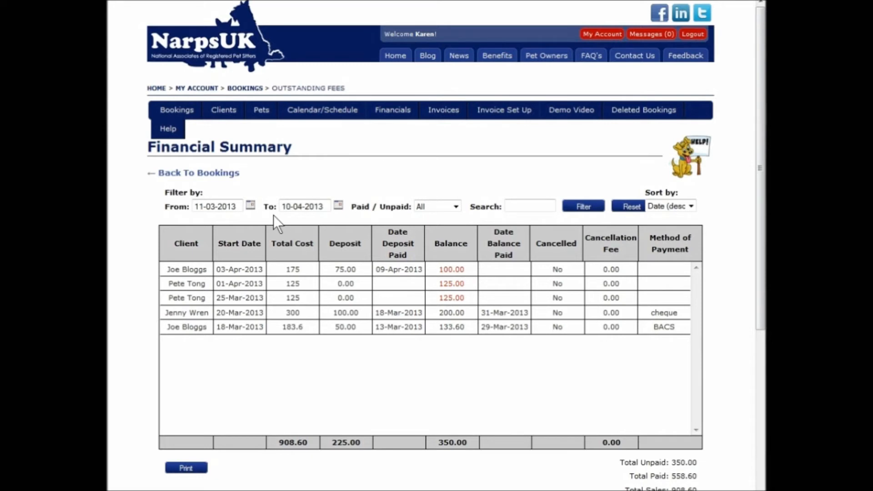
{"action": "left_click", "coordinate": [251, 206]}
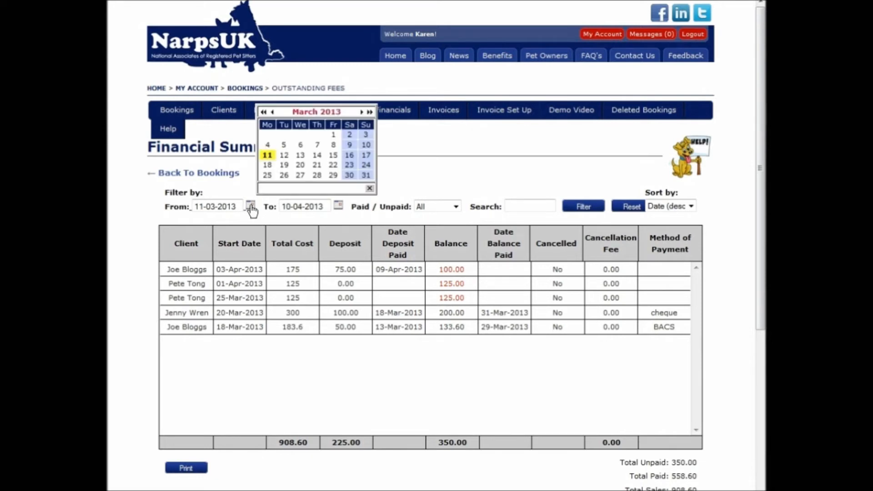
{"action": "left_click", "coordinate": [333, 136]}
{"action": "left_click", "coordinate": [338, 207]}
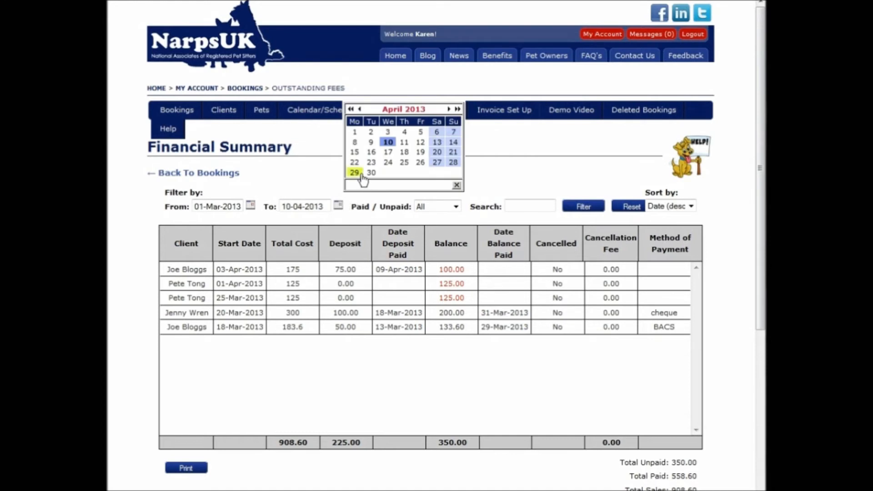
{"action": "left_click", "coordinate": [360, 109]}
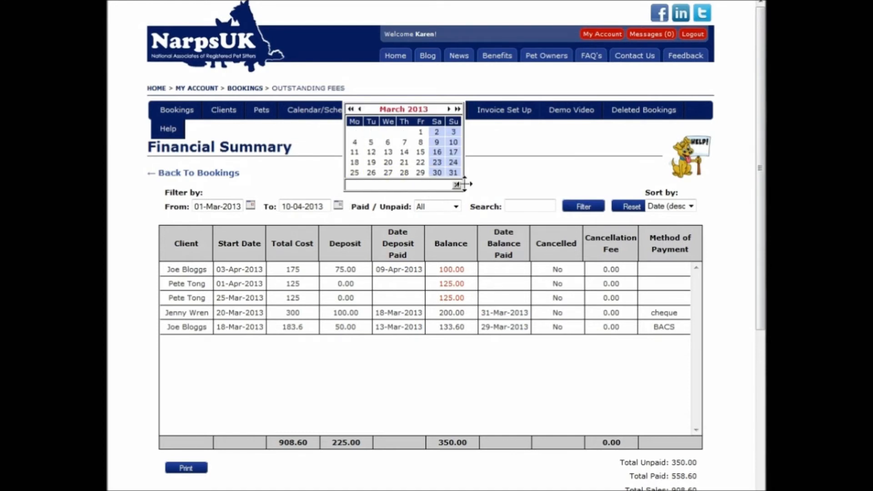
{"action": "left_click", "coordinate": [450, 171]}
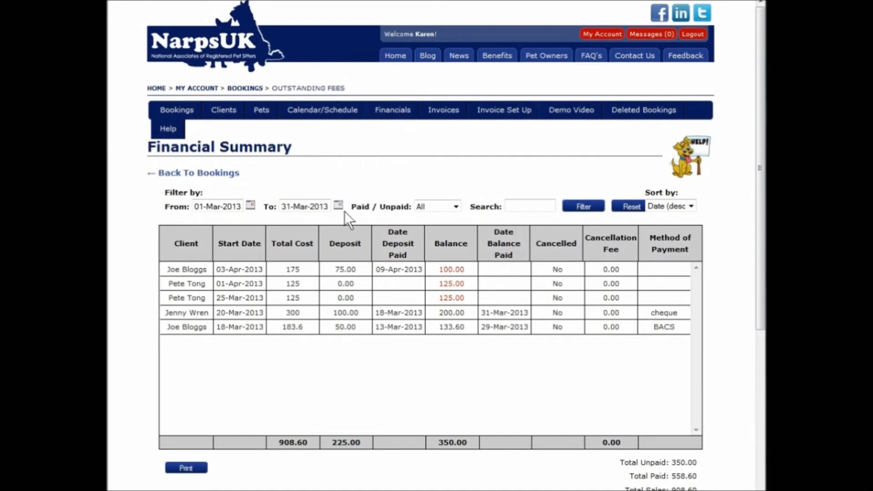
{"action": "left_click", "coordinate": [586, 209]}
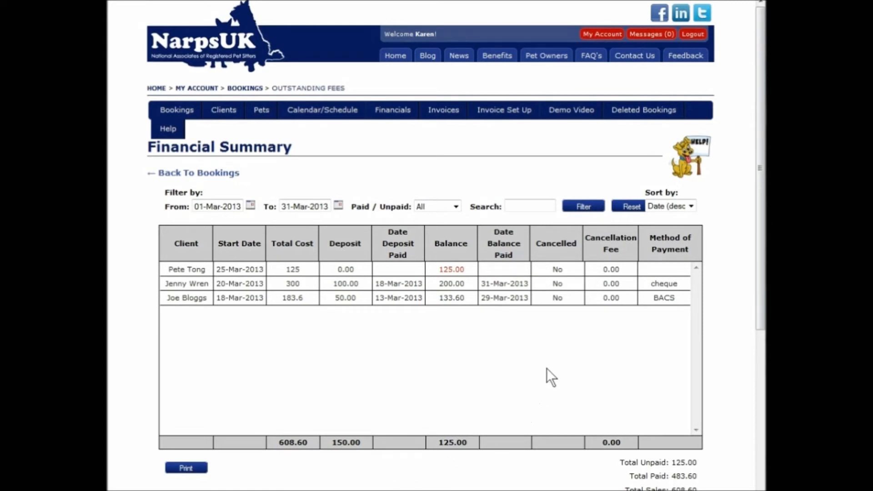
Step: Filter the March financial summary by Paid bookings, and after that by Unpaid bookings
{"action": "left_click", "coordinate": [455, 206]}
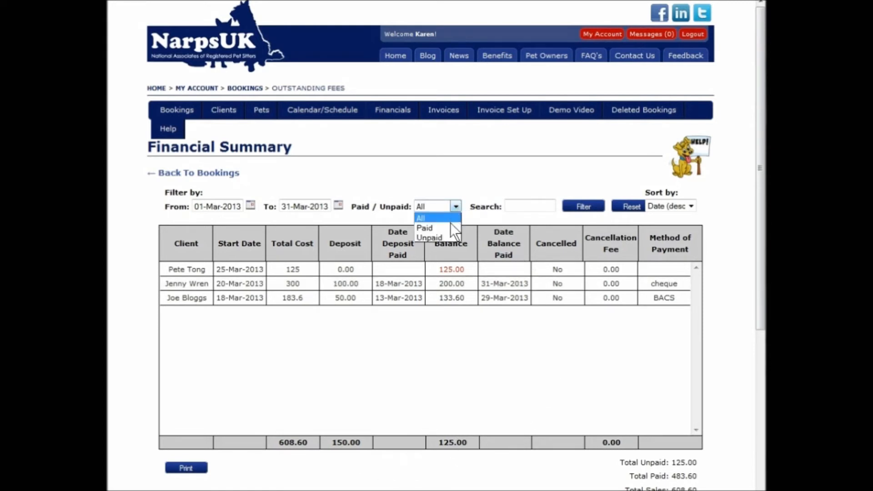
{"action": "left_click", "coordinate": [449, 226]}
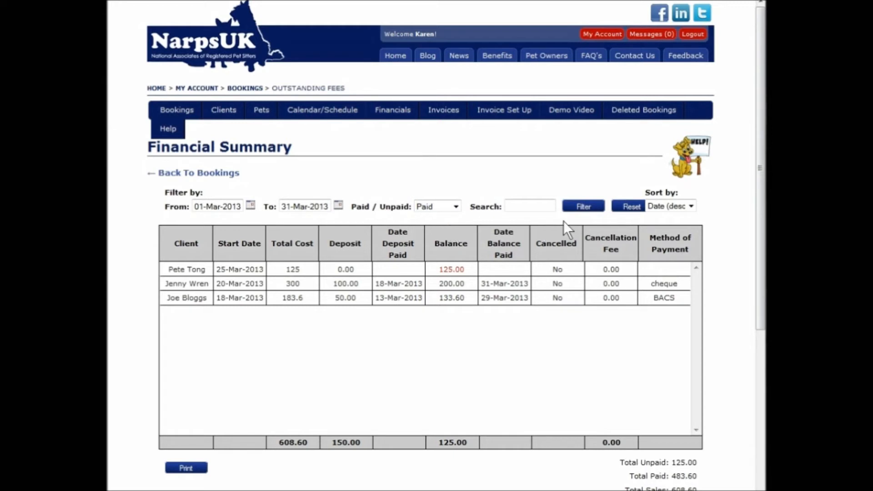
{"action": "left_click", "coordinate": [588, 210]}
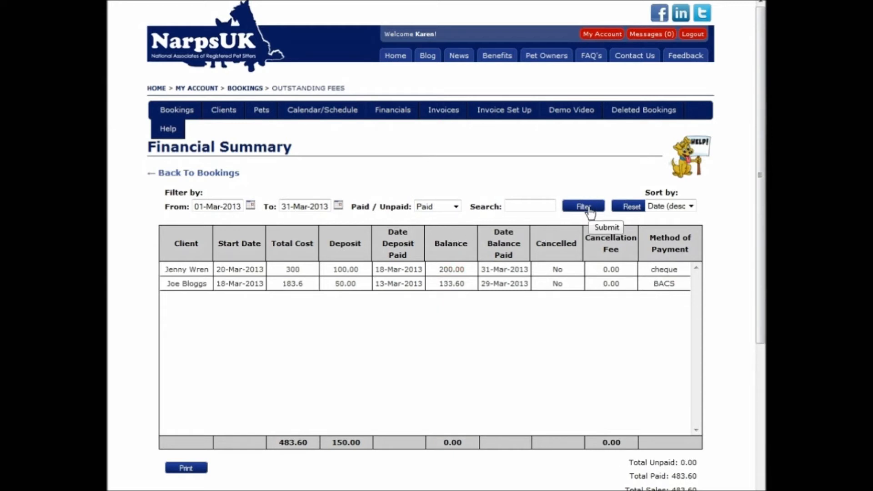
{"action": "left_click", "coordinate": [456, 206]}
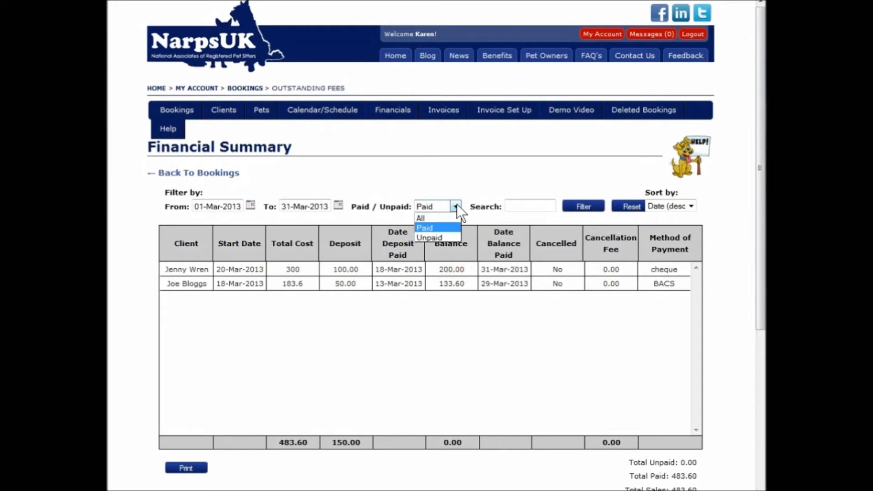
{"action": "left_click", "coordinate": [440, 238]}
{"action": "left_click", "coordinate": [574, 207]}
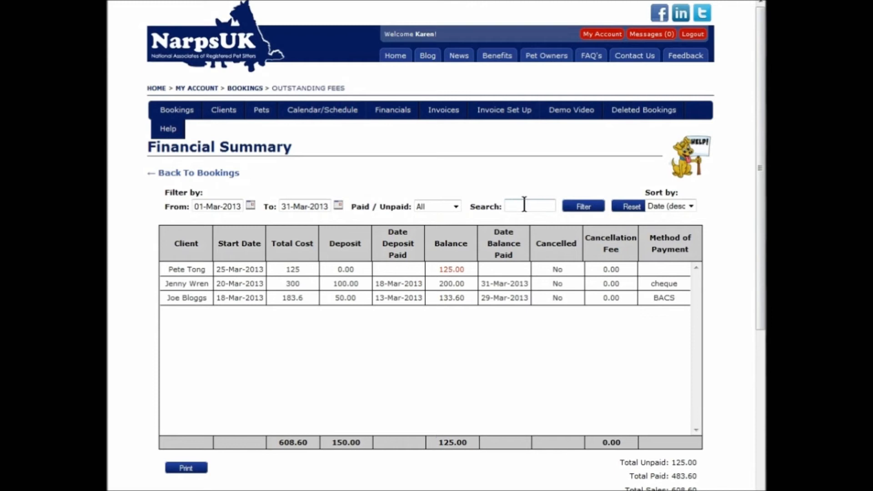
Step: Search the financial summary by a client's first name, and clear the search to list all clients again
{"action": "left_click", "coordinate": [524, 206]}
{"action": "type", "text": "jenny"}
{"action": "left_click", "coordinate": [584, 207]}
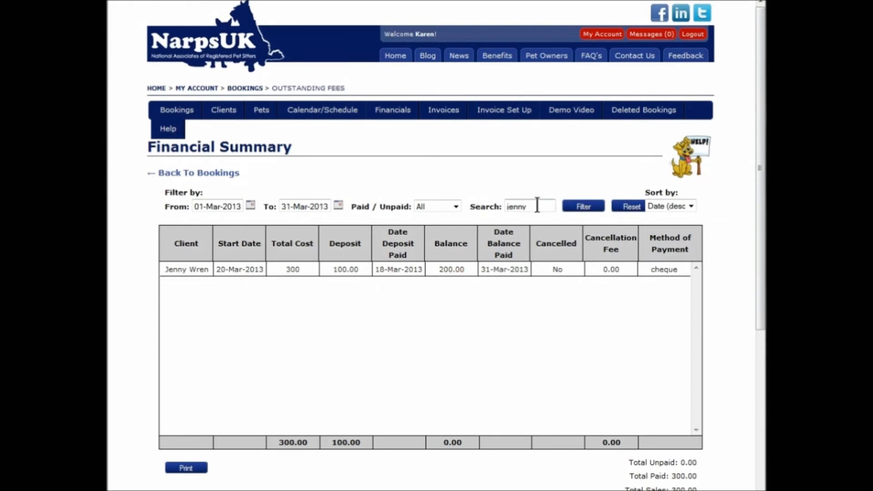
{"action": "left_click_drag", "start_coordinate": [537, 205], "coordinate": [493, 206]}
{"action": "key", "text": "BackSpace"}
{"action": "left_click", "coordinate": [582, 207]}
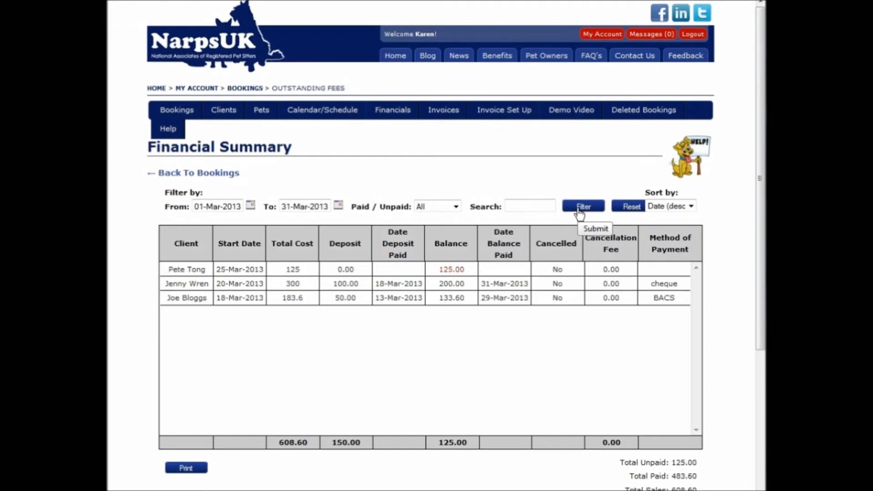
Step: Sort the financial summary by Date (asc), by Client (a-z) and finally by Client (z-a)
{"action": "left_click", "coordinate": [690, 205]}
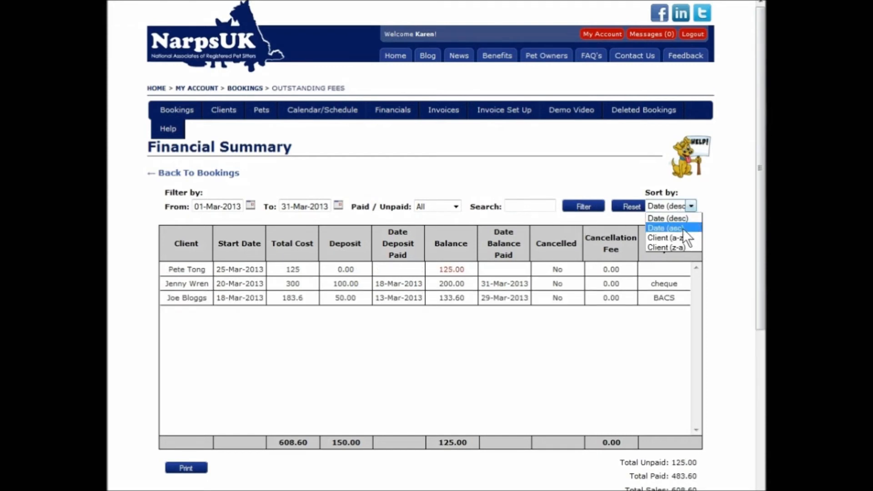
{"action": "left_click", "coordinate": [683, 229]}
{"action": "left_click", "coordinate": [689, 207]}
{"action": "left_click", "coordinate": [687, 238]}
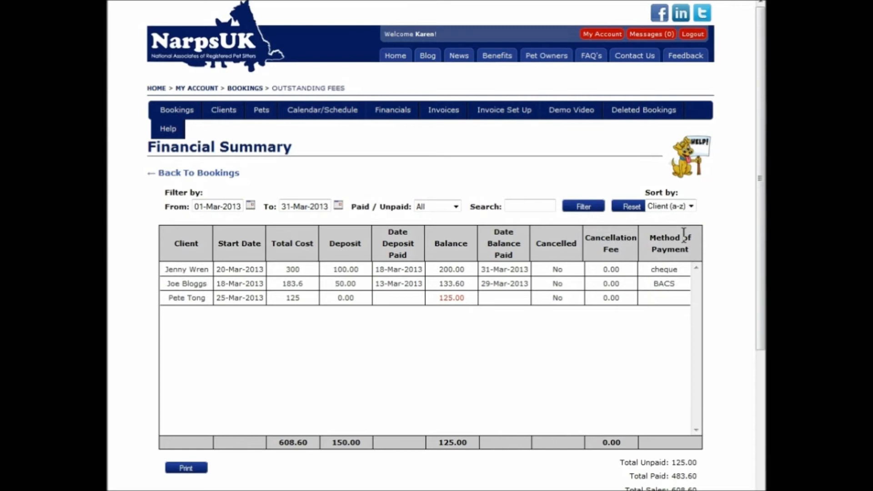
{"action": "left_click", "coordinate": [690, 205]}
{"action": "left_click", "coordinate": [690, 247]}
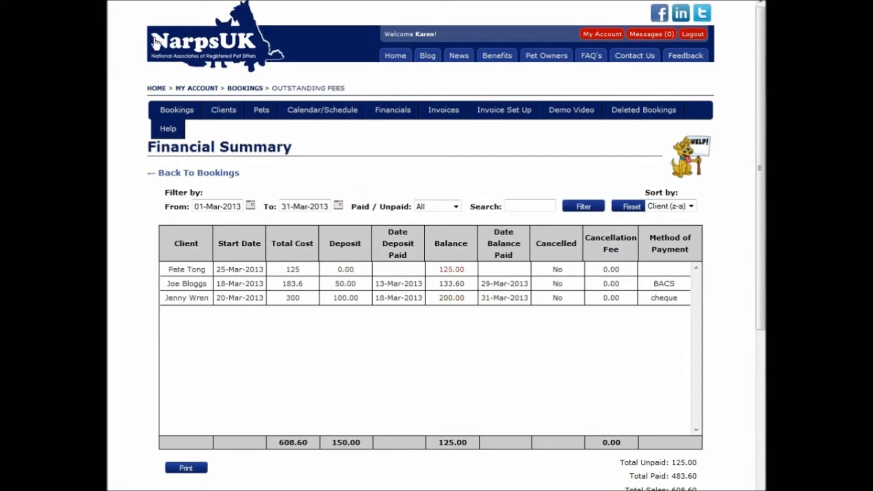
Step: Open the dog walking invoice dated 15-Apr-2013 from the invoices list and check its business address choices
{"action": "left_click", "coordinate": [436, 114]}
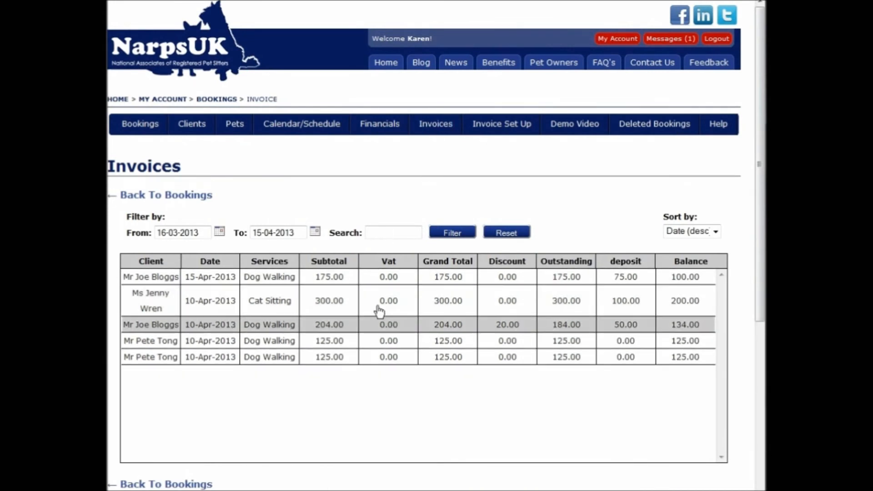
{"action": "left_click", "coordinate": [347, 277]}
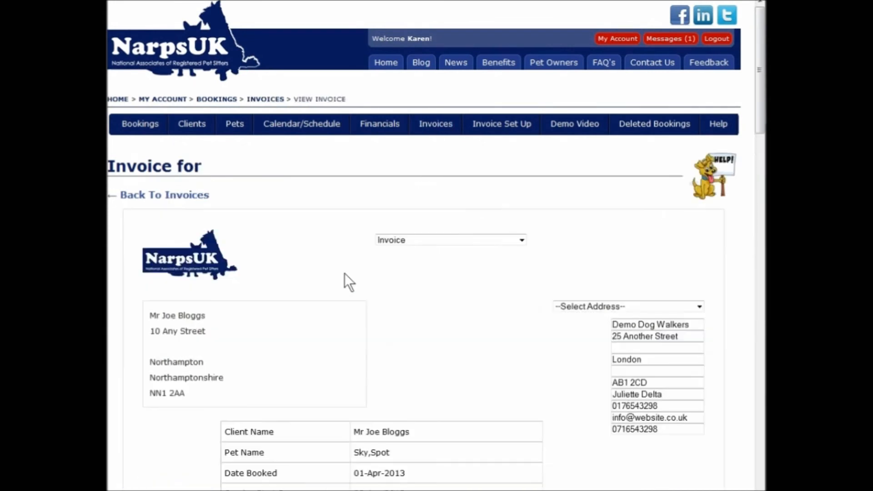
{"action": "mouse_move", "coordinate": [496, 132]}
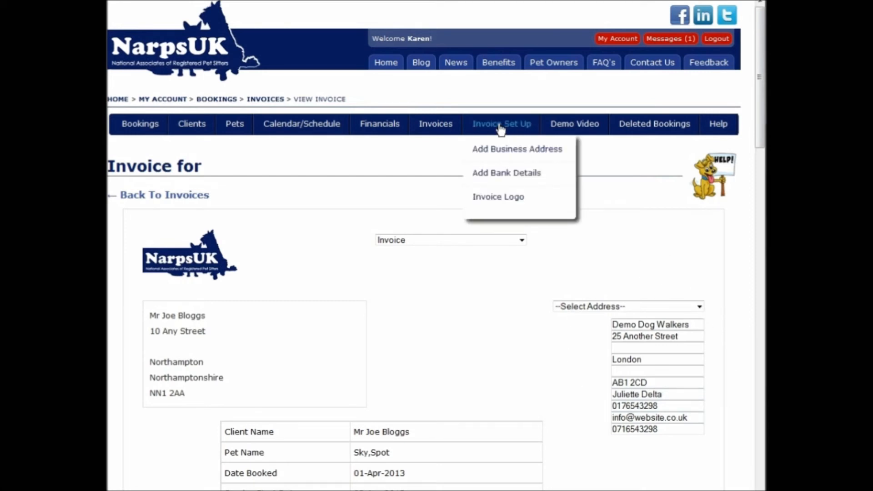
{"action": "left_click", "coordinate": [700, 306]}
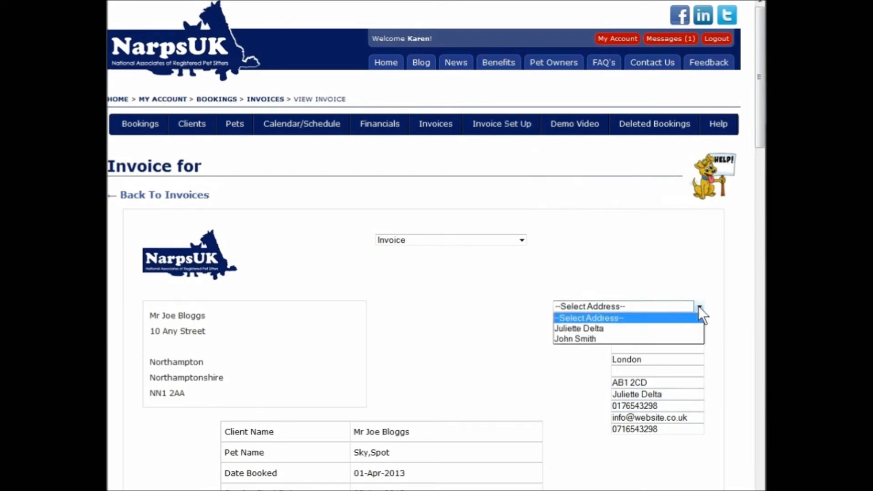
{"action": "left_click", "coordinate": [699, 313]}
Step: Review the invoice's charges, bank payment details and client email section, and return to its beginning
{"action": "mouse_move", "coordinate": [519, 132]}
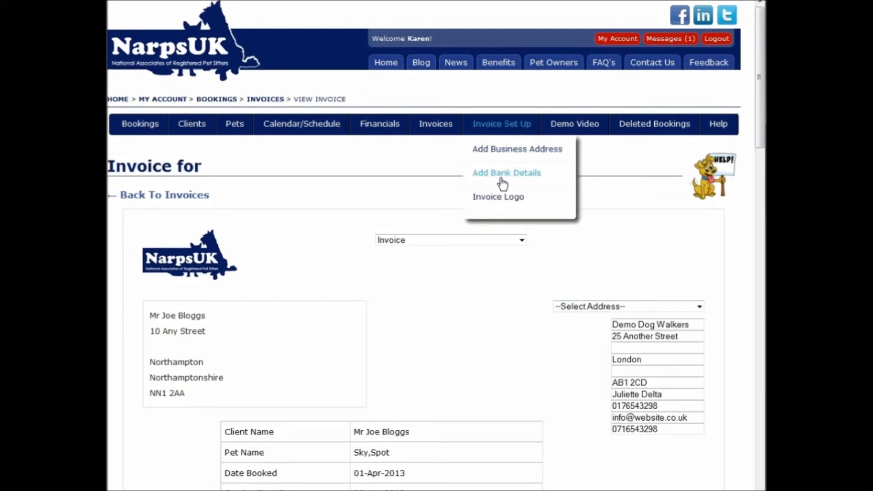
{"action": "scroll", "coordinate": [744, 205], "scroll_direction": "down", "scroll_amount": 10}
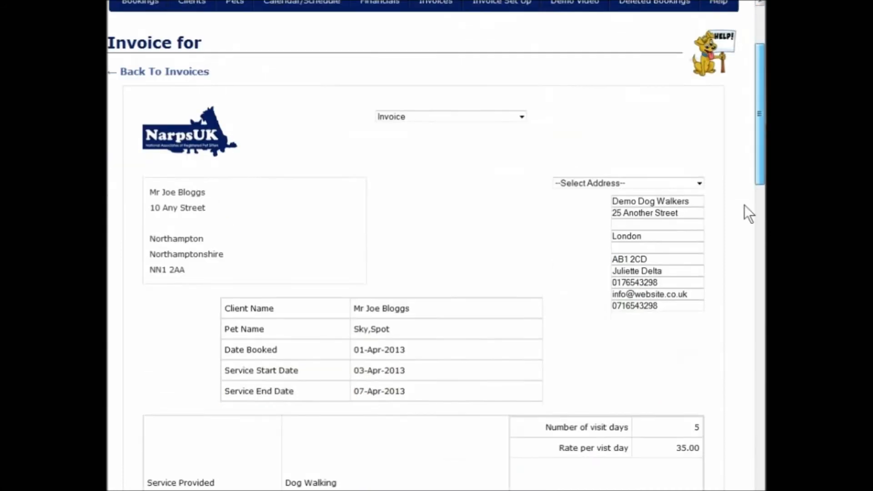
{"action": "scroll", "coordinate": [738, 358], "scroll_direction": "down", "scroll_amount": 3}
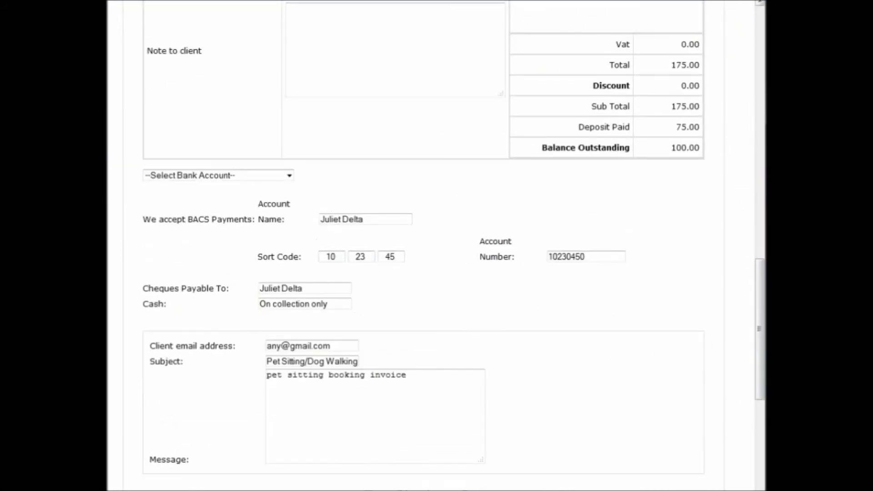
{"action": "left_click_drag", "start_coordinate": [757, 390], "coordinate": [122, 172]}
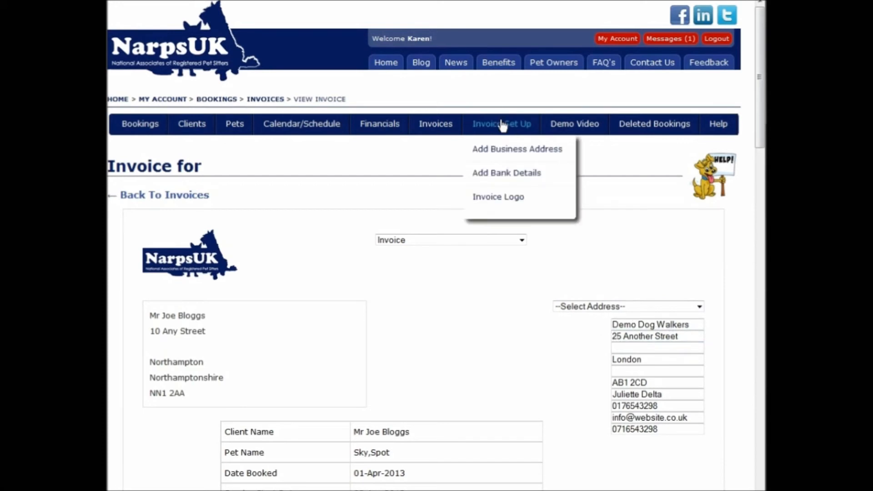
Step: Add an invoice business address for Kitten Sitting with the contact's name, postal address, phone numbers and email
{"action": "left_click", "coordinate": [495, 150]}
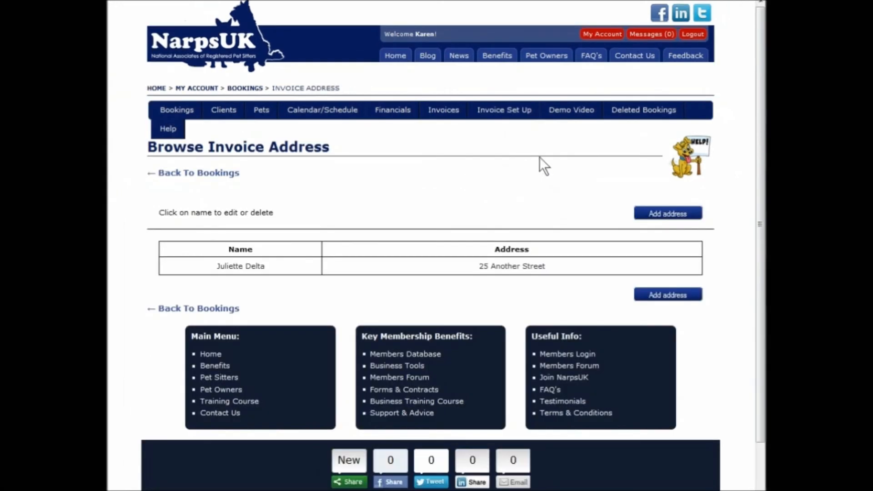
{"action": "left_click", "coordinate": [652, 214]}
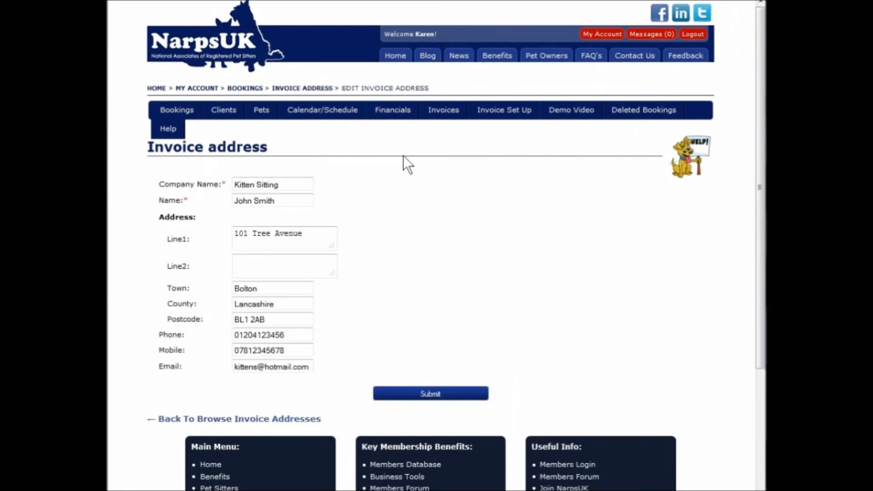
{"action": "left_click", "coordinate": [438, 397]}
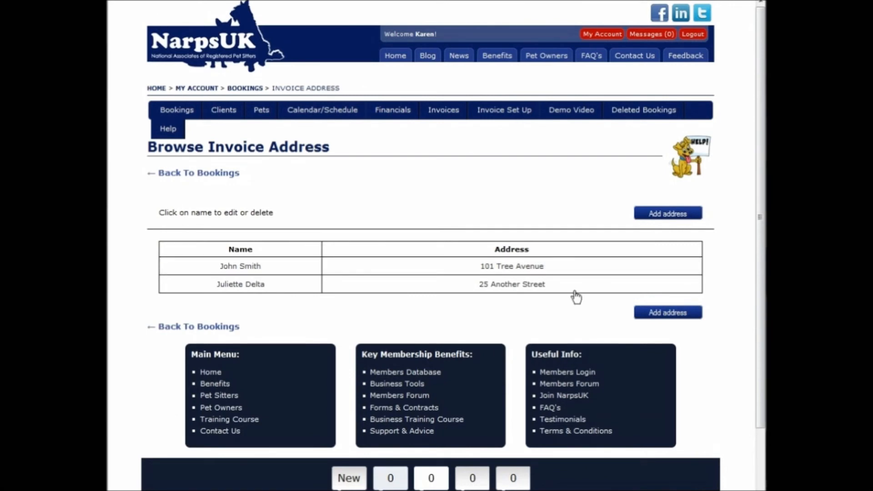
Step: Add the Kittens Sitting invoice bank account with its sort code, account number, cheque payee Kittens Sitting and cash note "Cheque or BACS only"
{"action": "mouse_move", "coordinate": [506, 111]}
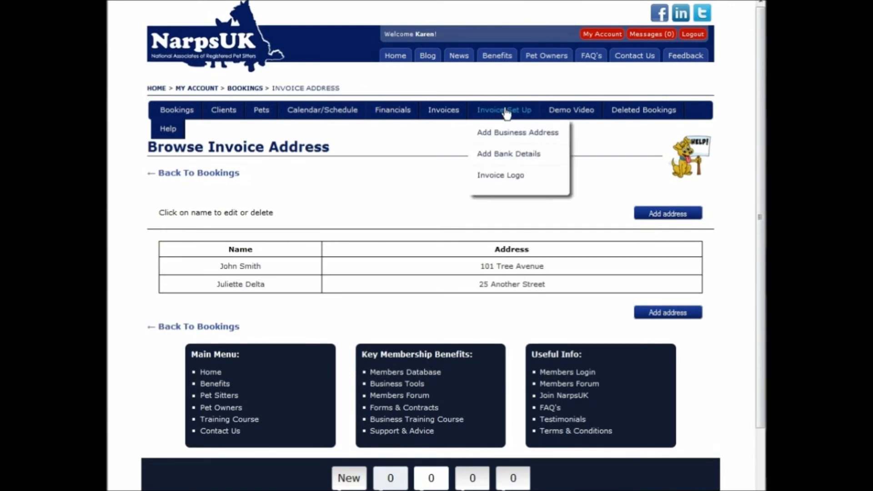
{"action": "left_click", "coordinate": [507, 156]}
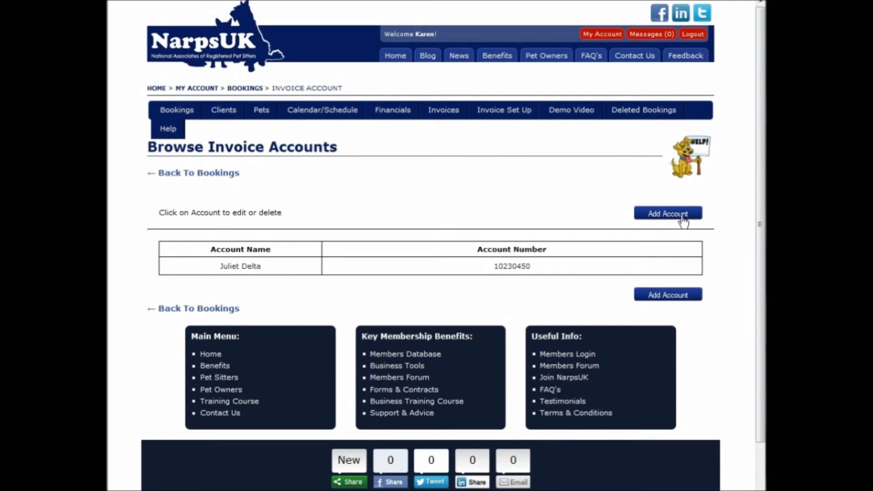
{"action": "left_click", "coordinate": [672, 219]}
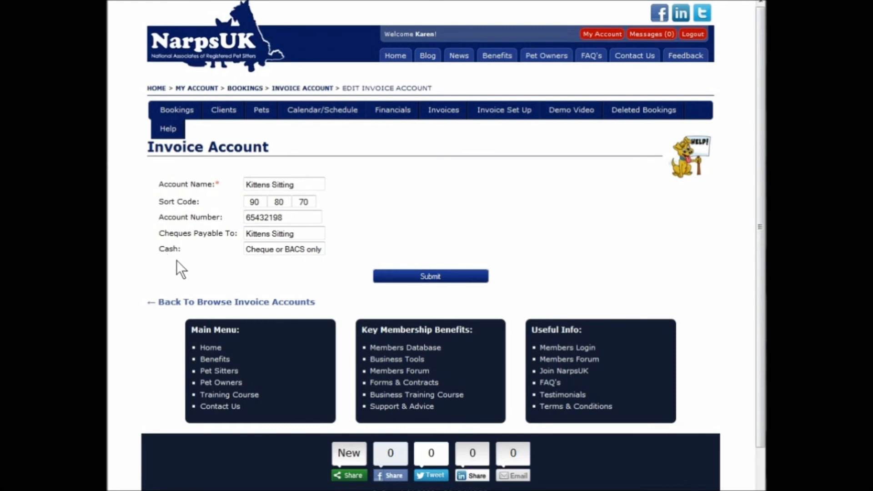
{"action": "left_click", "coordinate": [427, 276]}
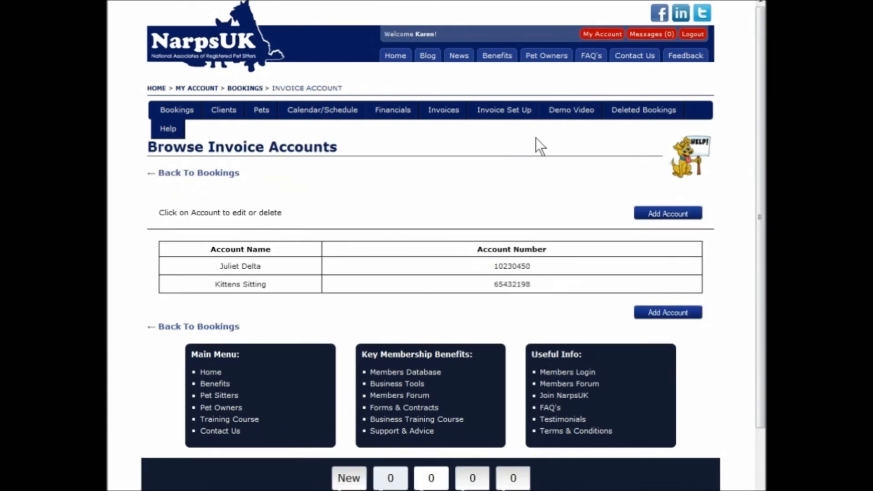
Step: Upload the invoice logo image from the 000NARPS Logo folder in the Pictures library
{"action": "mouse_move", "coordinate": [526, 120]}
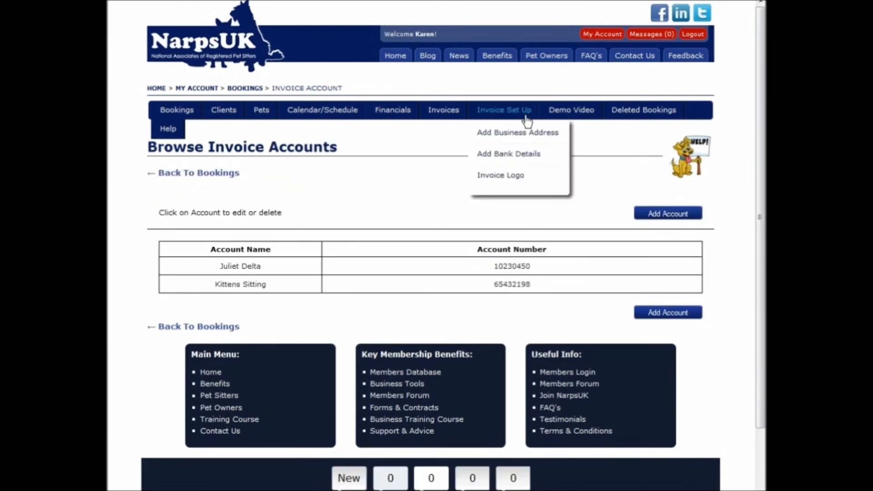
{"action": "left_click", "coordinate": [514, 181]}
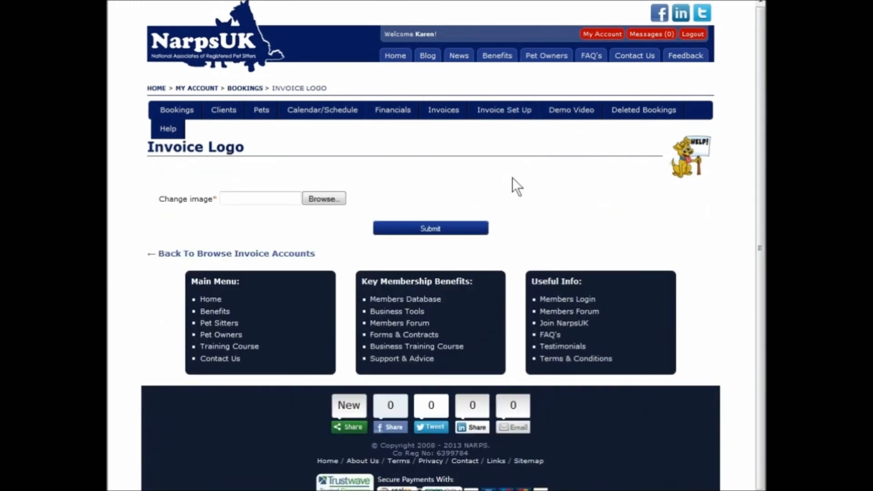
{"action": "left_click", "coordinate": [327, 198]}
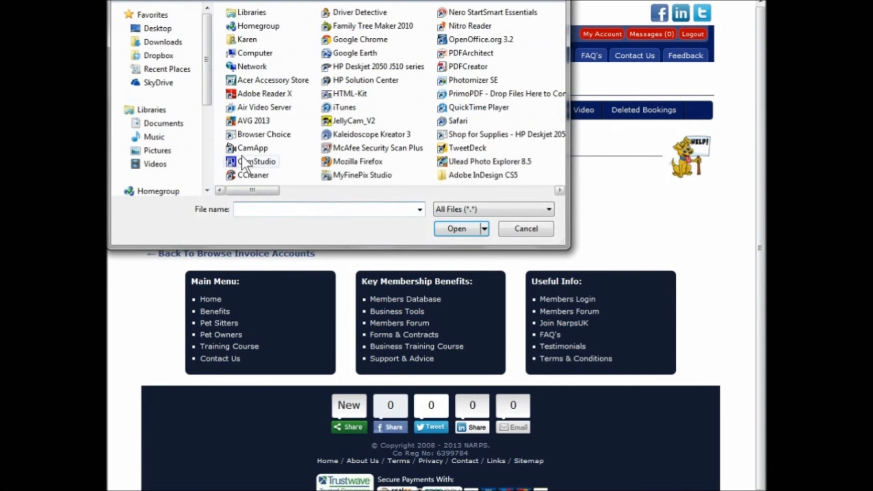
{"action": "left_click", "coordinate": [157, 154]}
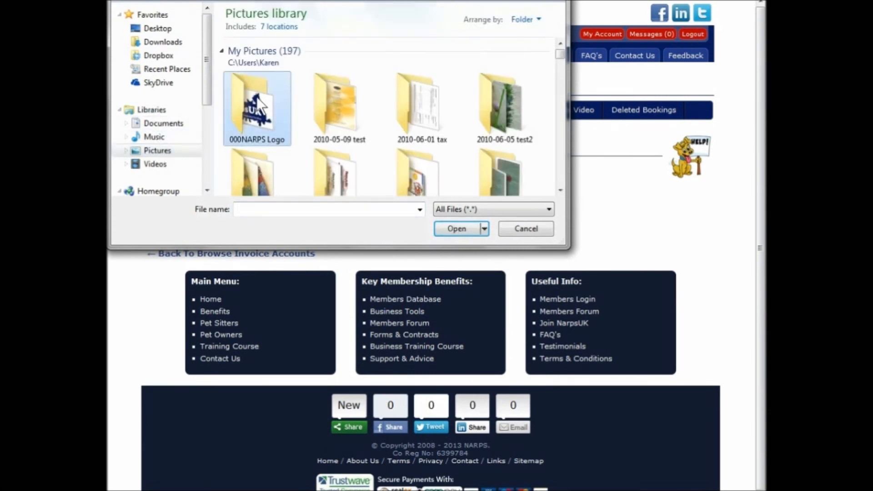
{"action": "double_click", "coordinate": [260, 103]}
{"action": "double_click", "coordinate": [255, 69]}
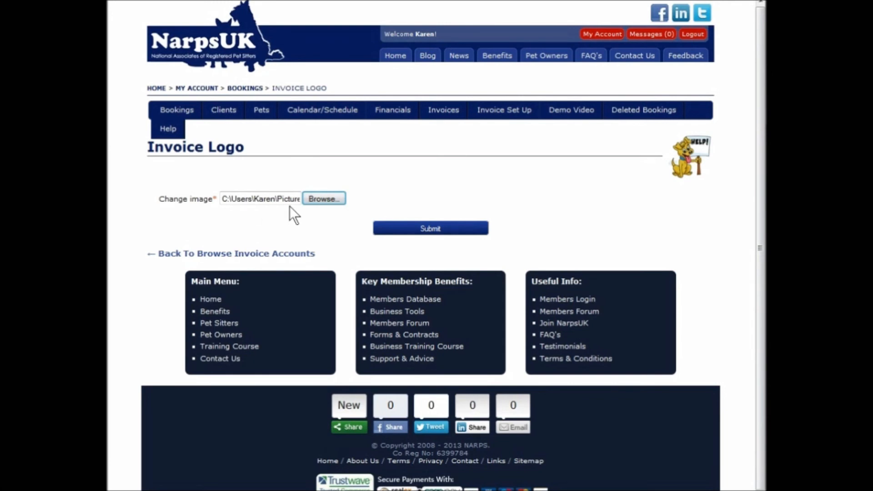
{"action": "left_click", "coordinate": [430, 231]}
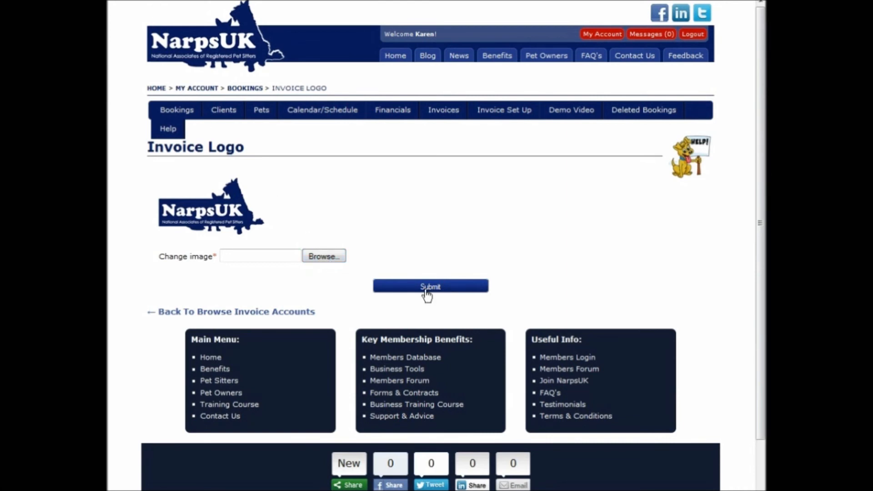
Step: Open the financial summary and filter it with the end date set to 30-Apr-2013
{"action": "left_click", "coordinate": [393, 119]}
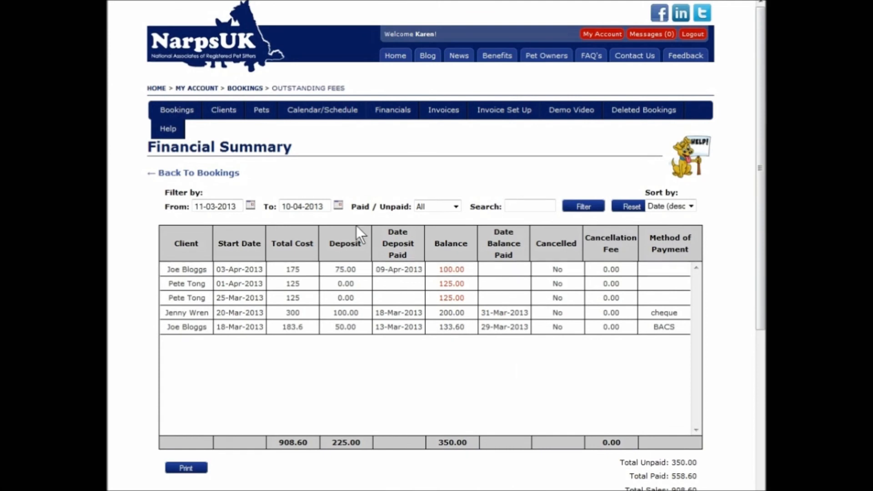
{"action": "left_click", "coordinate": [339, 207]}
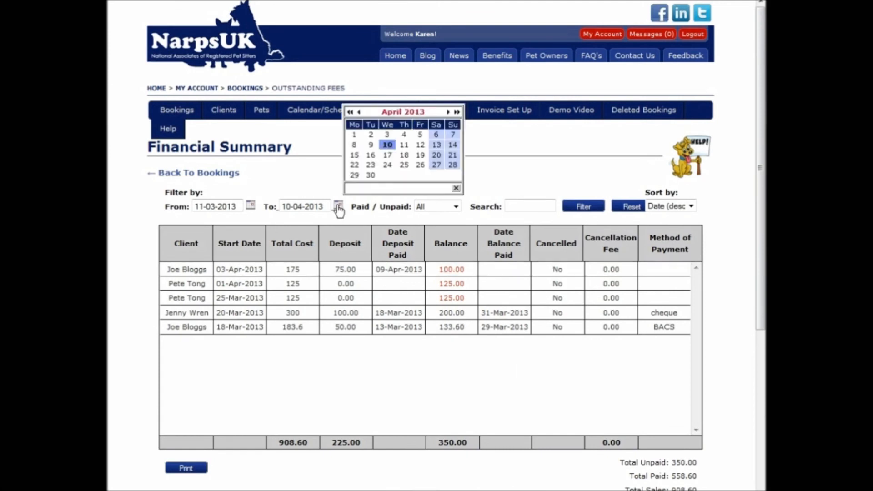
{"action": "left_click", "coordinate": [371, 176]}
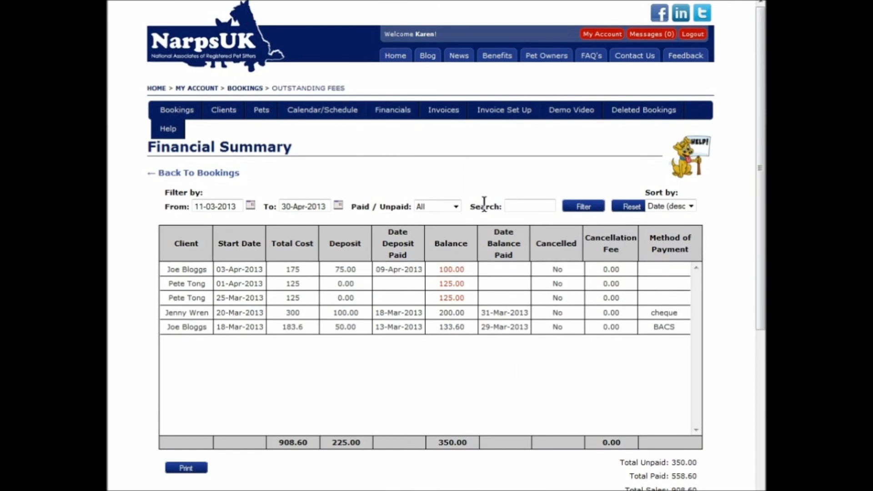
{"action": "left_click", "coordinate": [584, 207]}
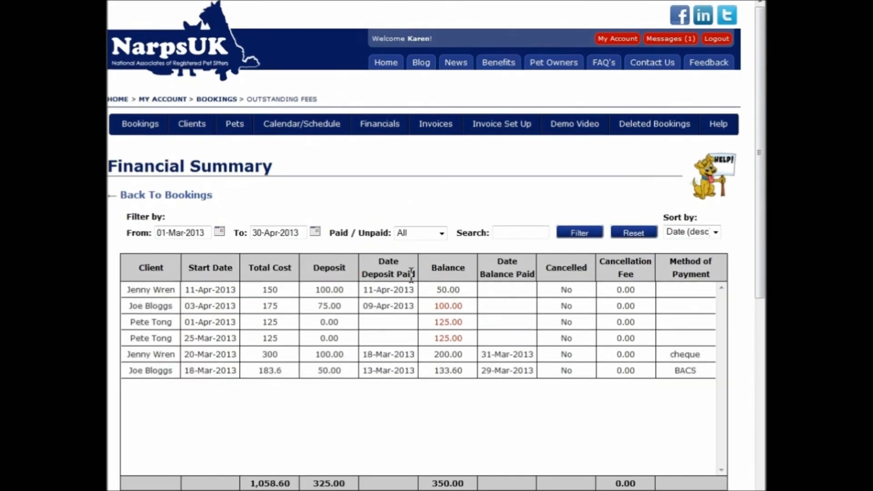
Step: Open the booking starting 11-Apr-2013 from the financial summary and generate its invoice
{"action": "left_click", "coordinate": [408, 295]}
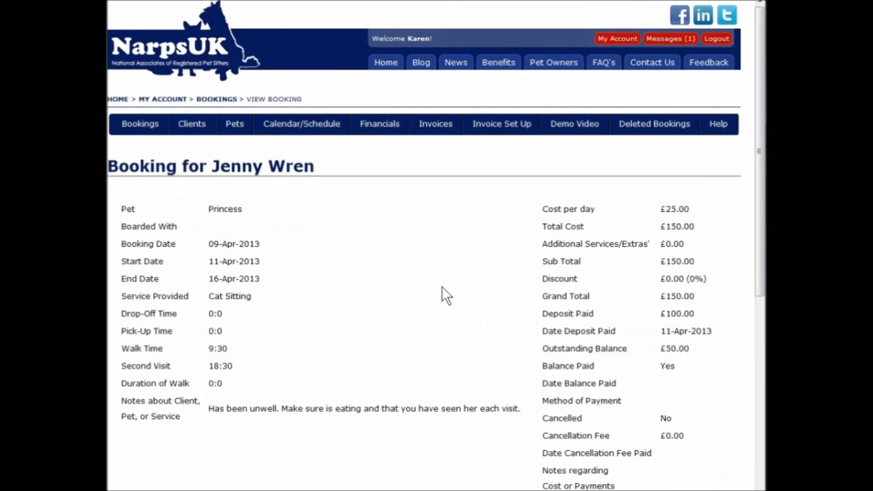
{"action": "left_click_drag", "start_coordinate": [760, 191], "coordinate": [754, 335]}
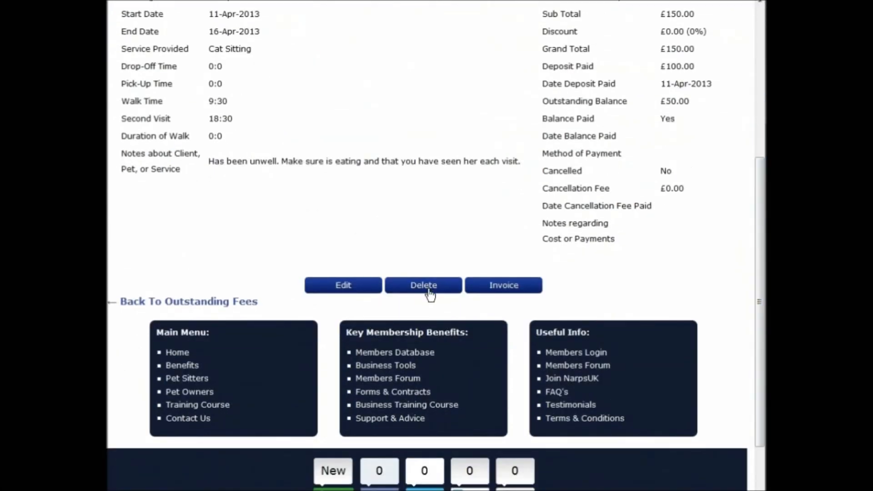
{"action": "left_click", "coordinate": [490, 287]}
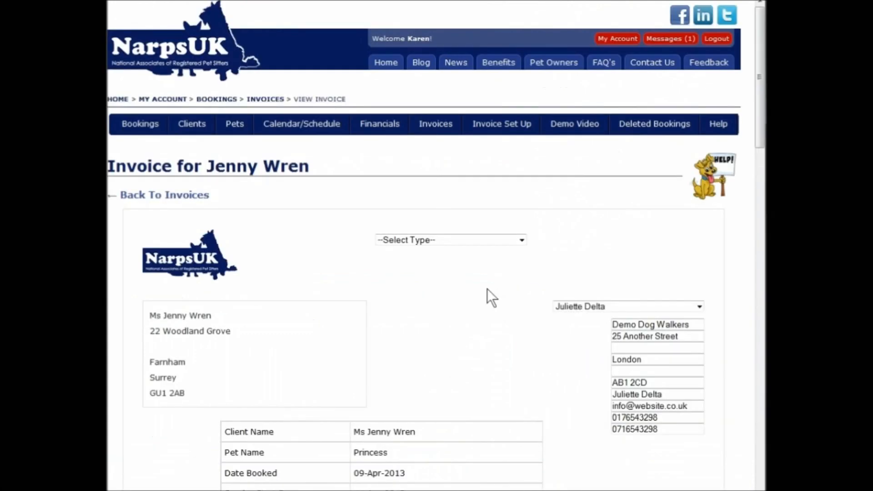
Step: Set the document type to Invoice and use the Kitten Sitting business address as the sender
{"action": "left_click", "coordinate": [522, 240]}
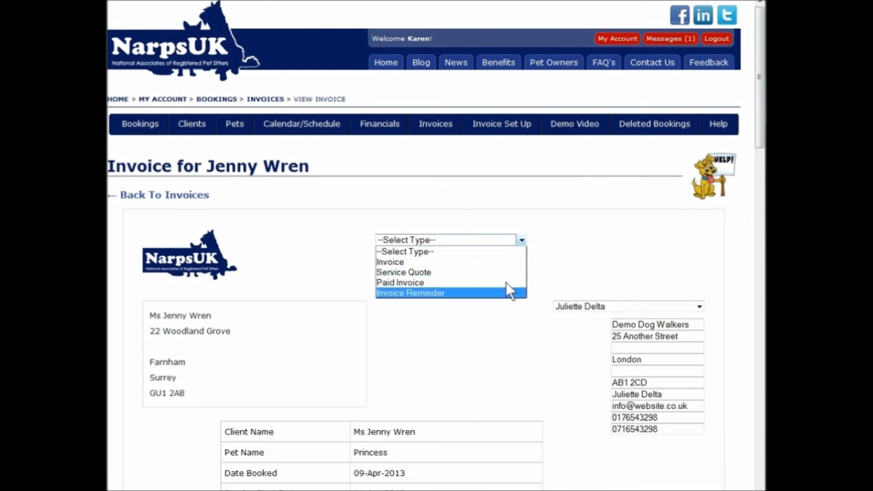
{"action": "left_click", "coordinate": [503, 261]}
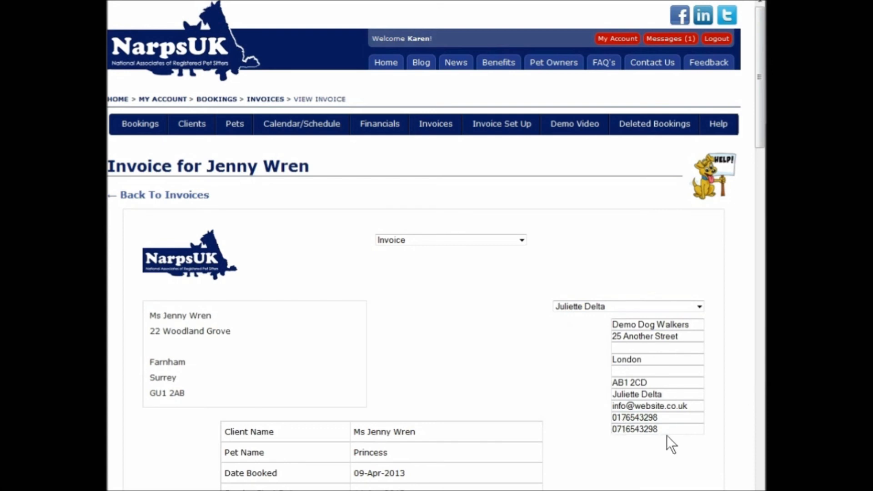
{"action": "left_click", "coordinate": [698, 307]}
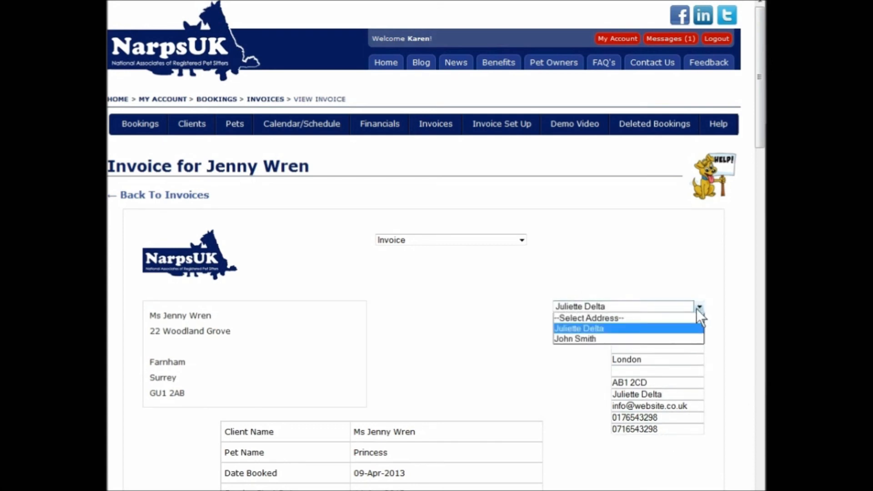
{"action": "left_click", "coordinate": [678, 338]}
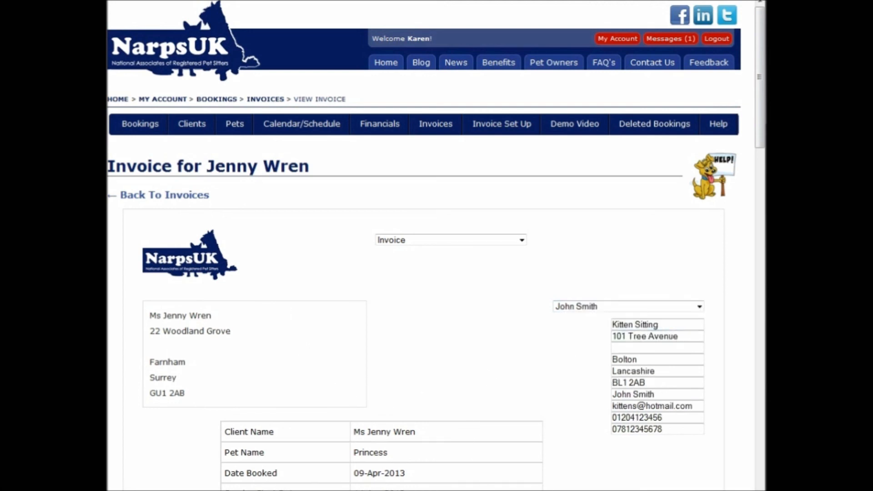
Step: Assign the Kittens Sitting bank account to the invoice and save it with the option to email it to the client
{"action": "left_click_drag", "start_coordinate": [759, 128], "coordinate": [759, 294]}
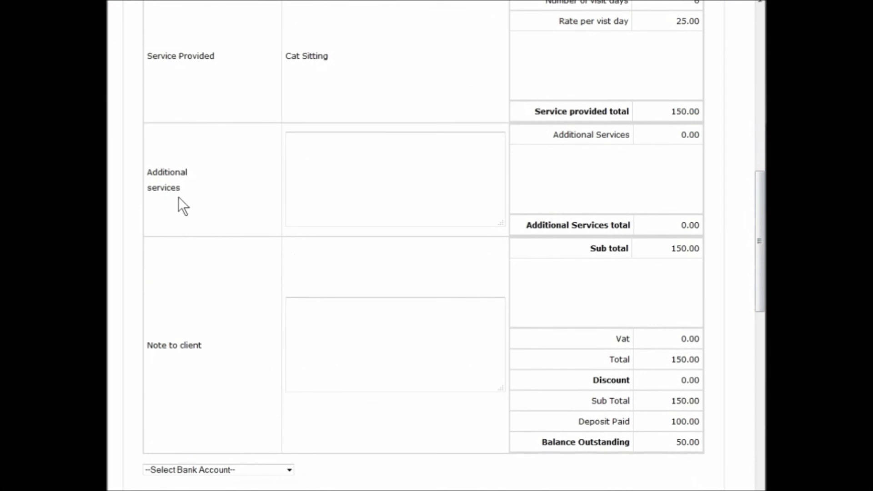
{"action": "left_click", "coordinate": [310, 150]}
{"action": "left_click", "coordinate": [313, 316]}
{"action": "left_click_drag", "start_coordinate": [753, 214], "coordinate": [758, 337]}
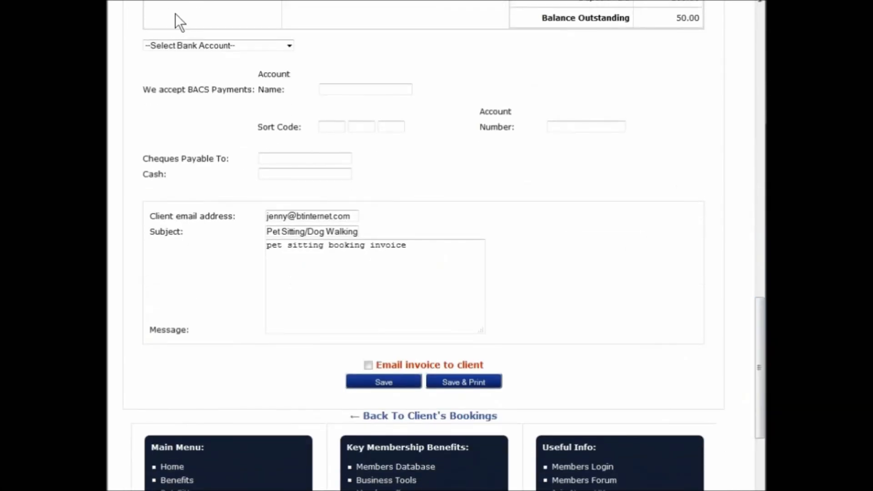
{"action": "left_click", "coordinate": [289, 47]}
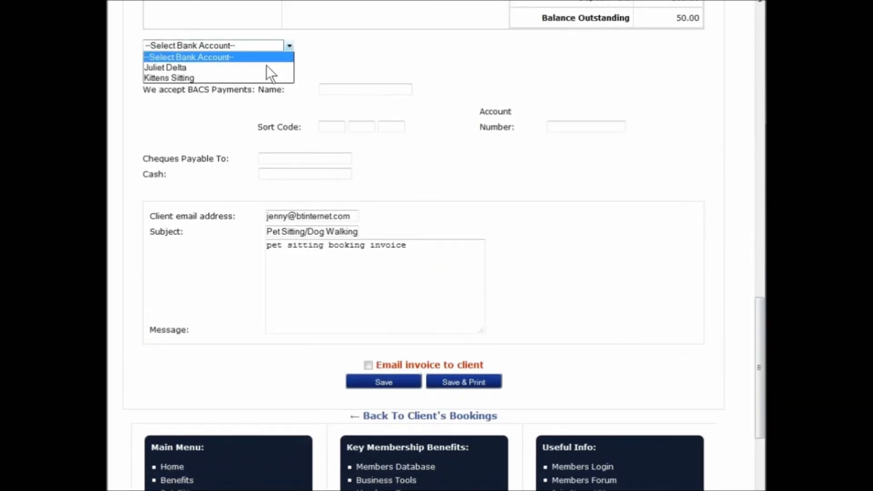
{"action": "left_click", "coordinate": [263, 78]}
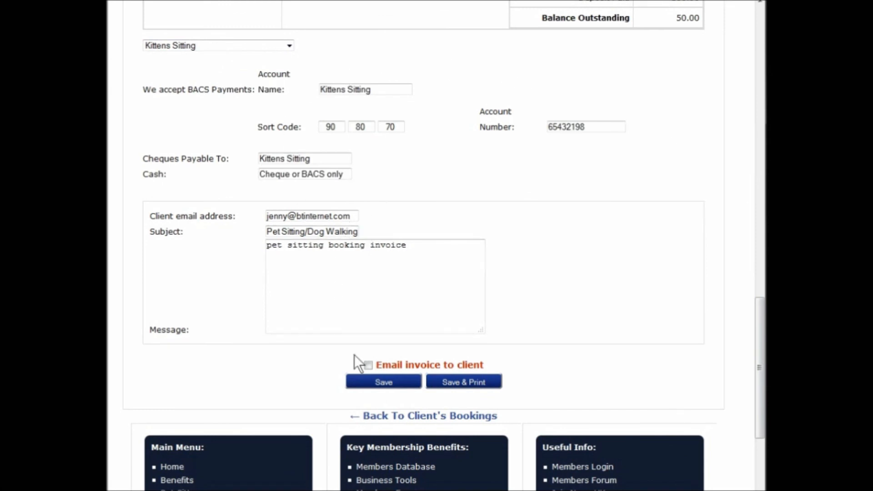
{"action": "left_click", "coordinate": [368, 365]}
{"action": "left_click", "coordinate": [383, 382]}
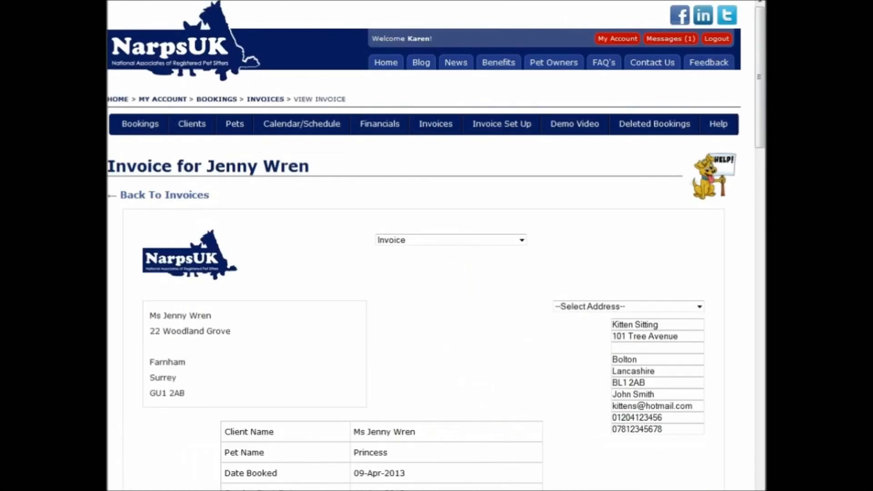
Step: Open the invoices list and set its filter dates from 01-Mar-2013 to 30-Apr-2013
{"action": "left_click", "coordinate": [434, 132]}
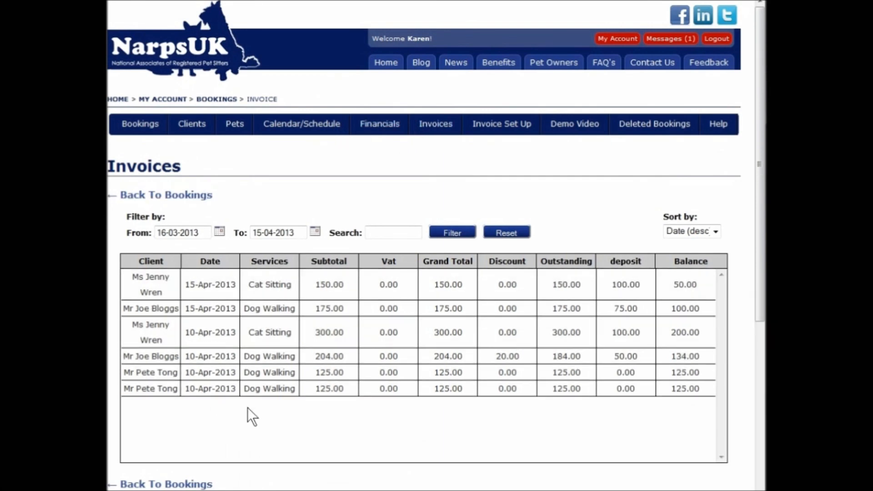
{"action": "left_click", "coordinate": [219, 231]}
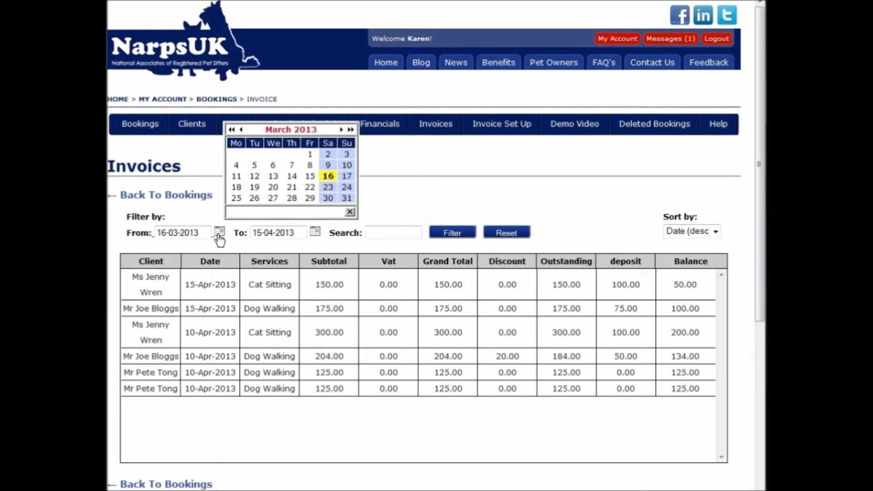
{"action": "left_click", "coordinate": [310, 154]}
{"action": "left_click", "coordinate": [315, 232]}
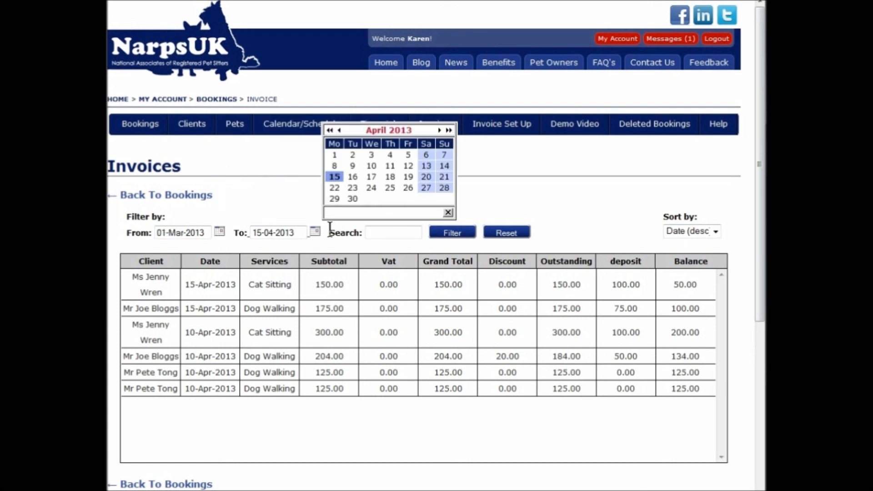
{"action": "left_click", "coordinate": [352, 197]}
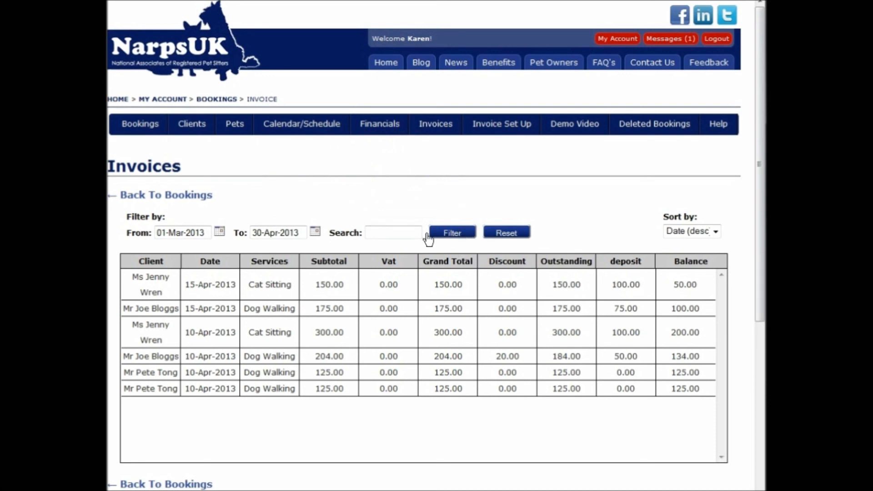
Step: Open the Cat Sitting invoice dated 15-Apr-2013 and change its type to Invoice Reminder
{"action": "left_click", "coordinate": [258, 291]}
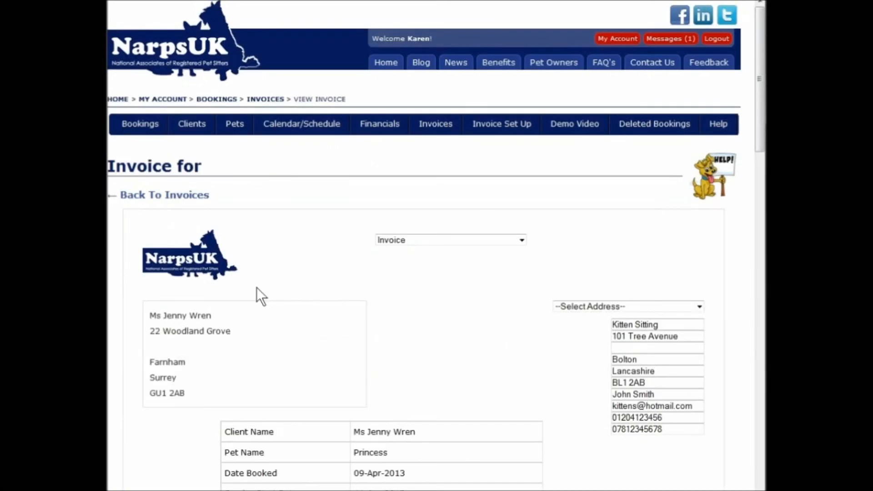
{"action": "left_click", "coordinate": [519, 239]}
{"action": "left_click", "coordinate": [489, 296]}
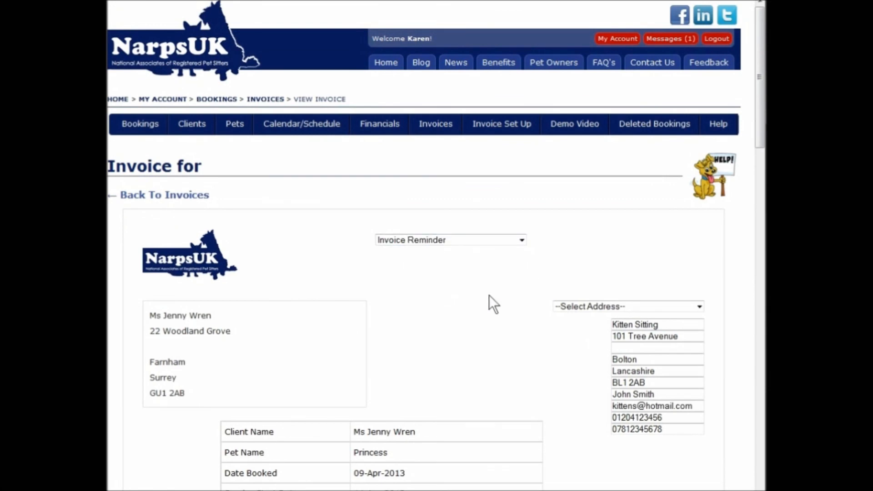